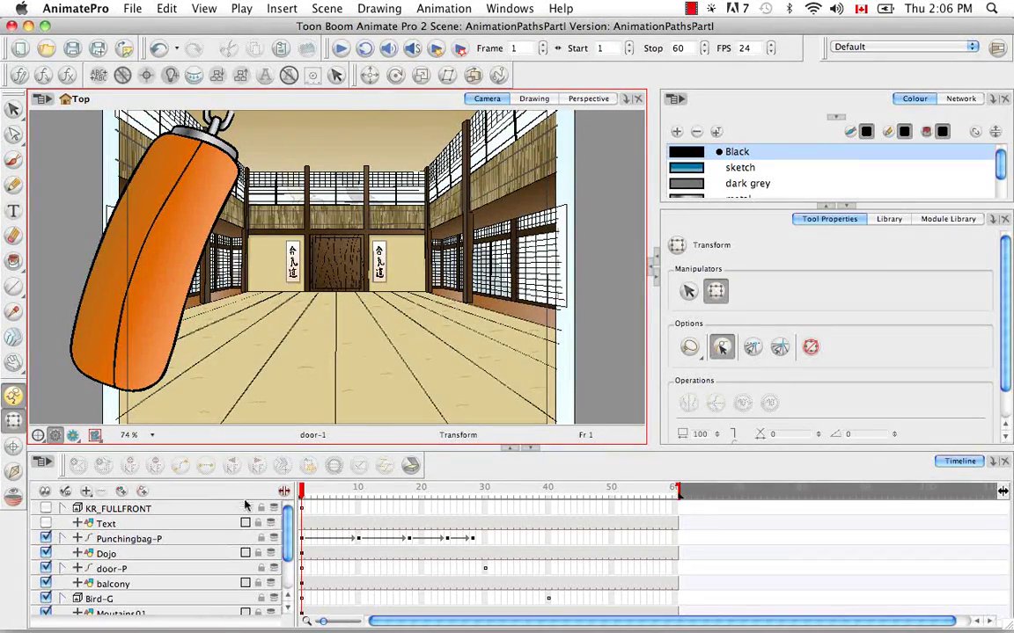
Step: Scroll the timeline layer list of the dojo scene slightly
mouse_move(286, 523)
mouse_down()
mouse_move(286, 546)
mouse_move(286, 524)
mouse_up()
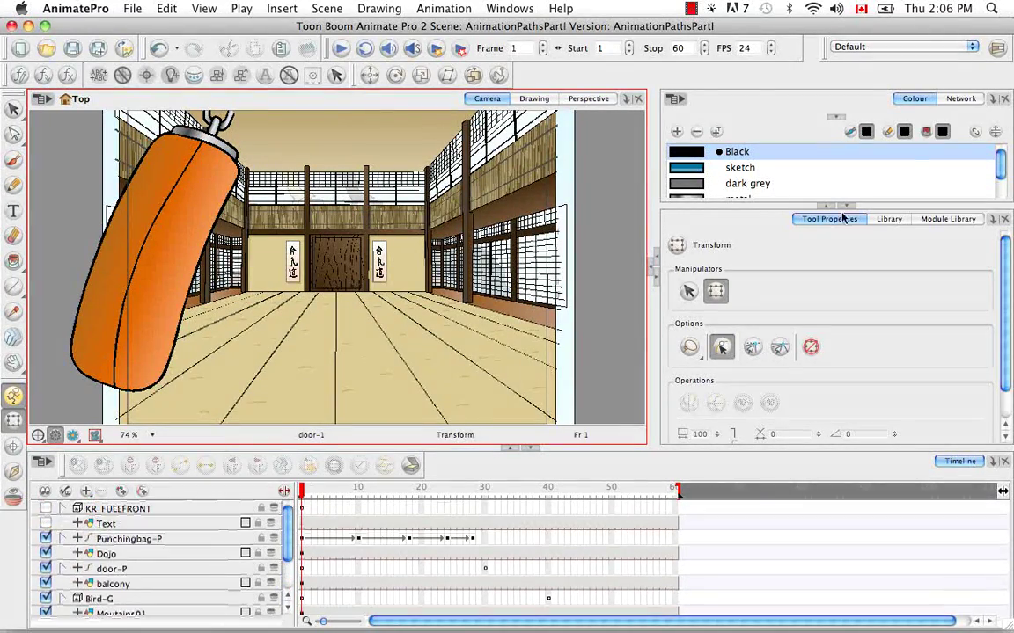
Step: Show the node network enlarged to fill the side, zoomed in around Composite
click(963, 99)
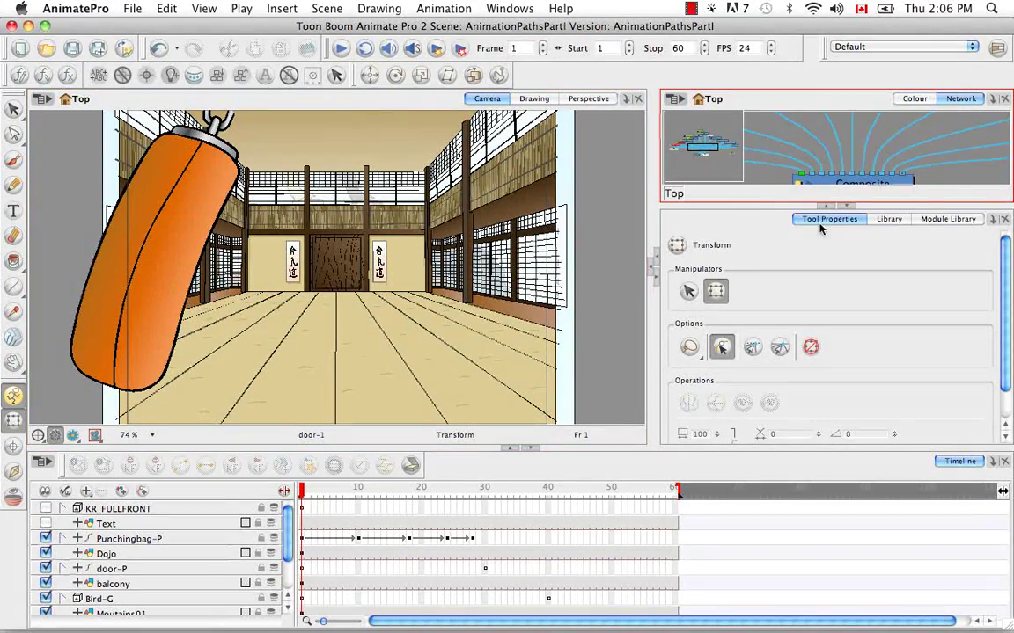
click(845, 206)
key(space)
drag(897, 229, 877, 203)
key(space)
scroll(889, 278, up, 2)
drag(866, 281, 1003, 272)
drag(682, 278, 823, 283)
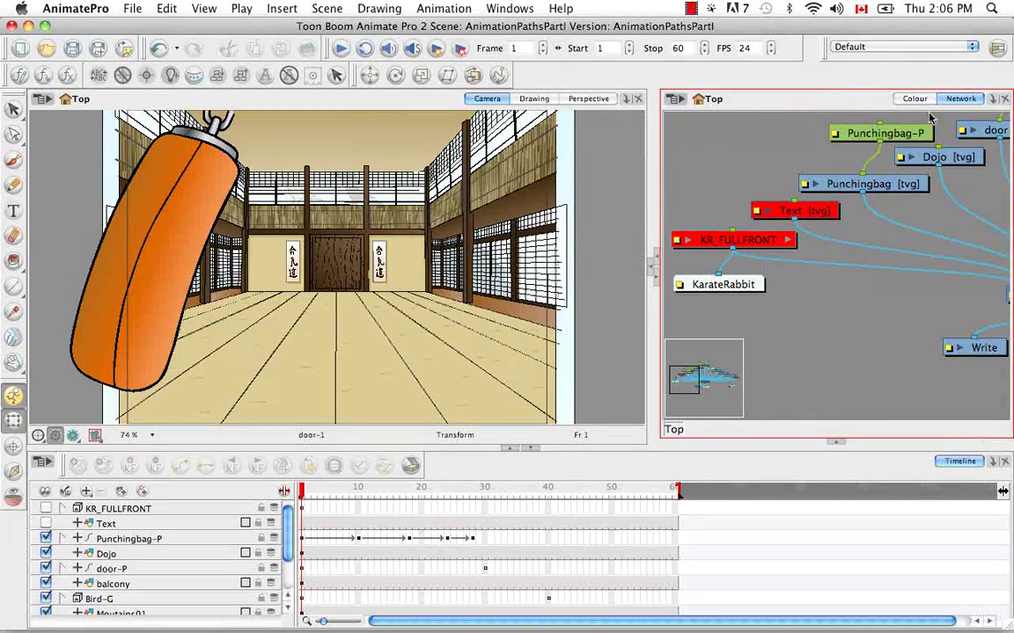
Step: Enable the Display toolbar, choose Display All, and pan to the Composite and Display nodes
right_click(777, 70)
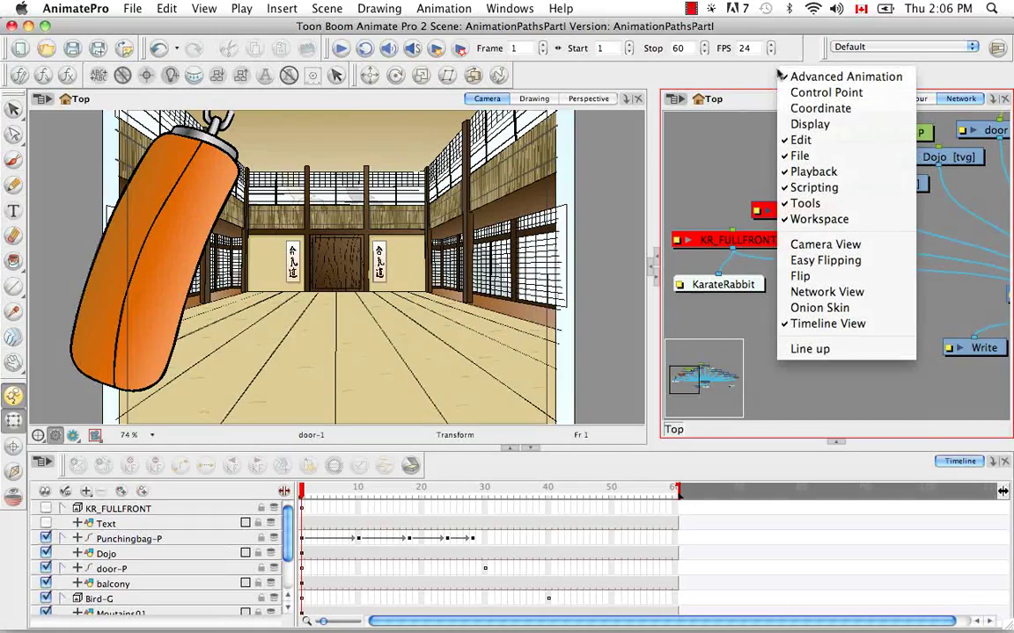
click(808, 124)
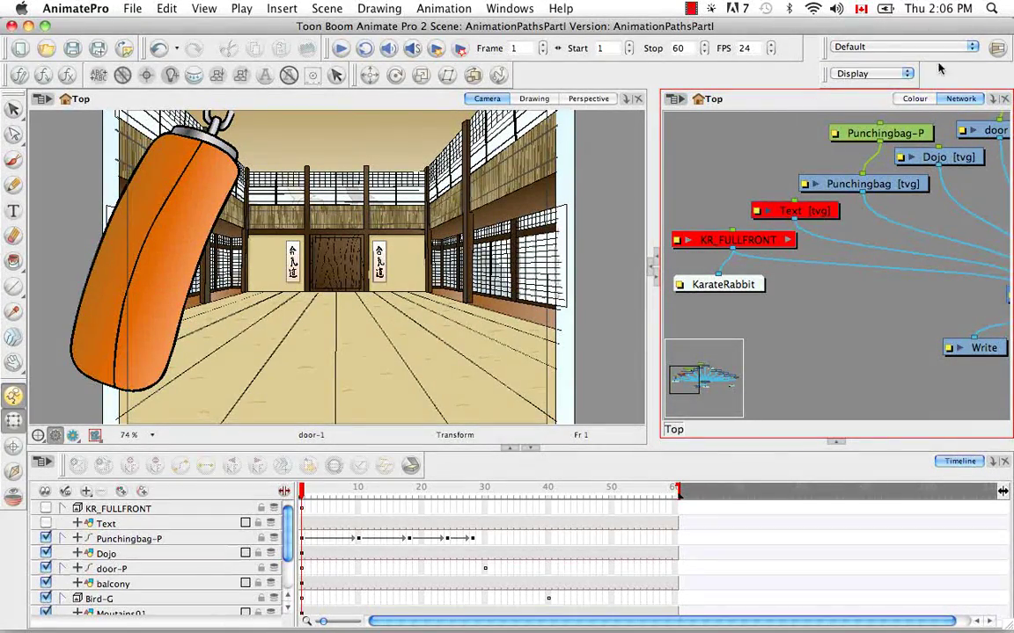
click(908, 74)
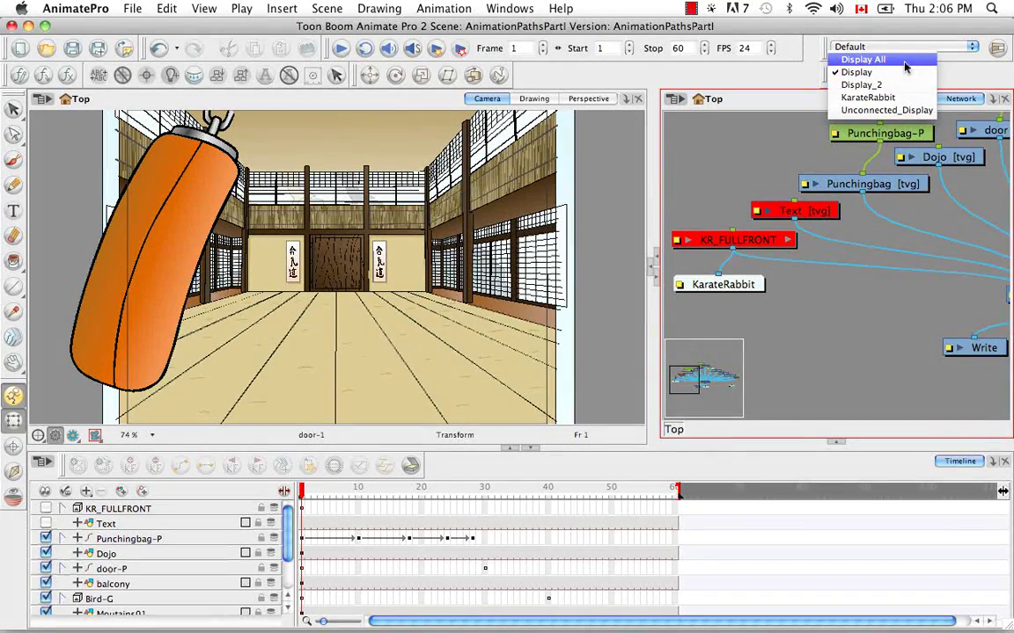
click(906, 63)
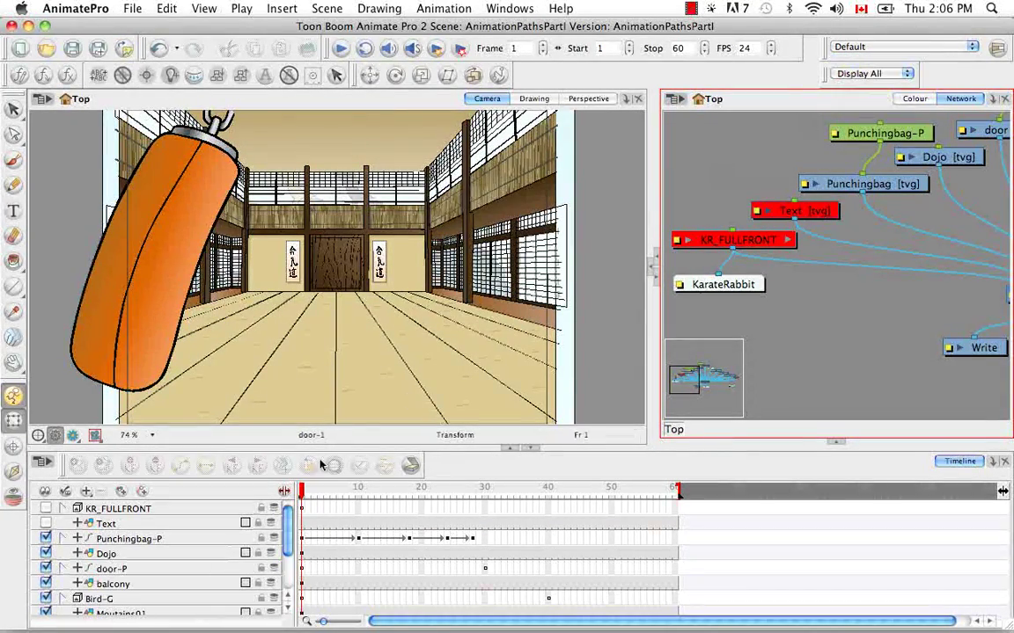
scroll(296, 573, down, 5)
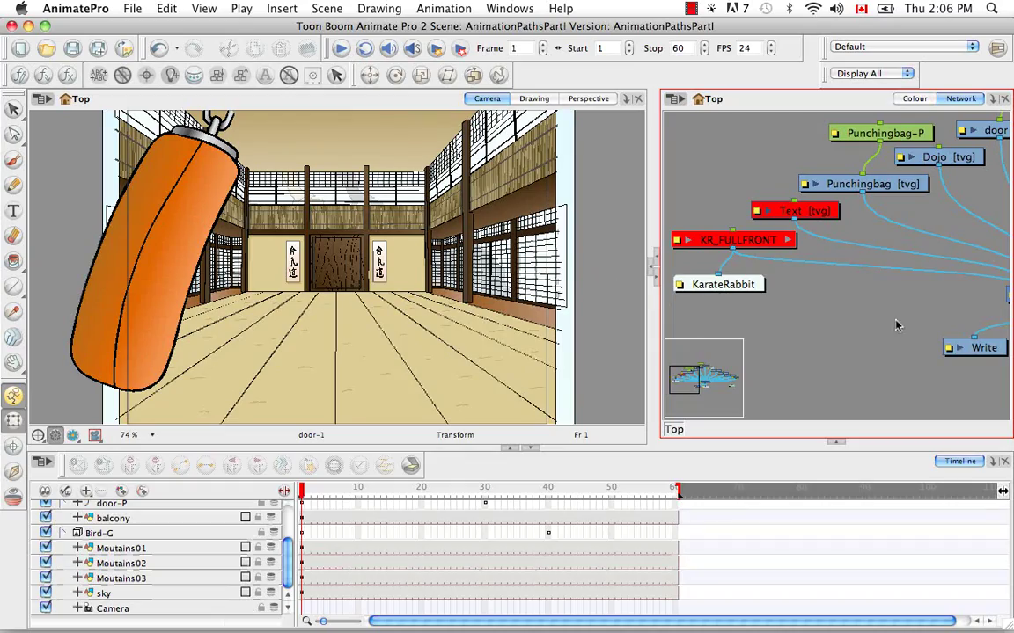
key(space)
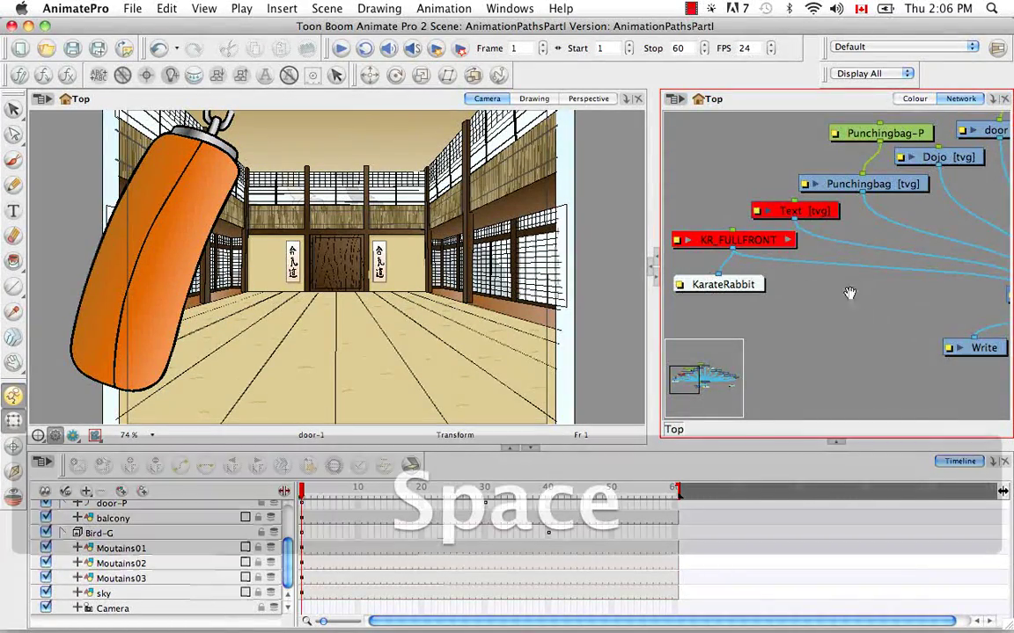
drag(810, 297, 967, 287)
key(space)
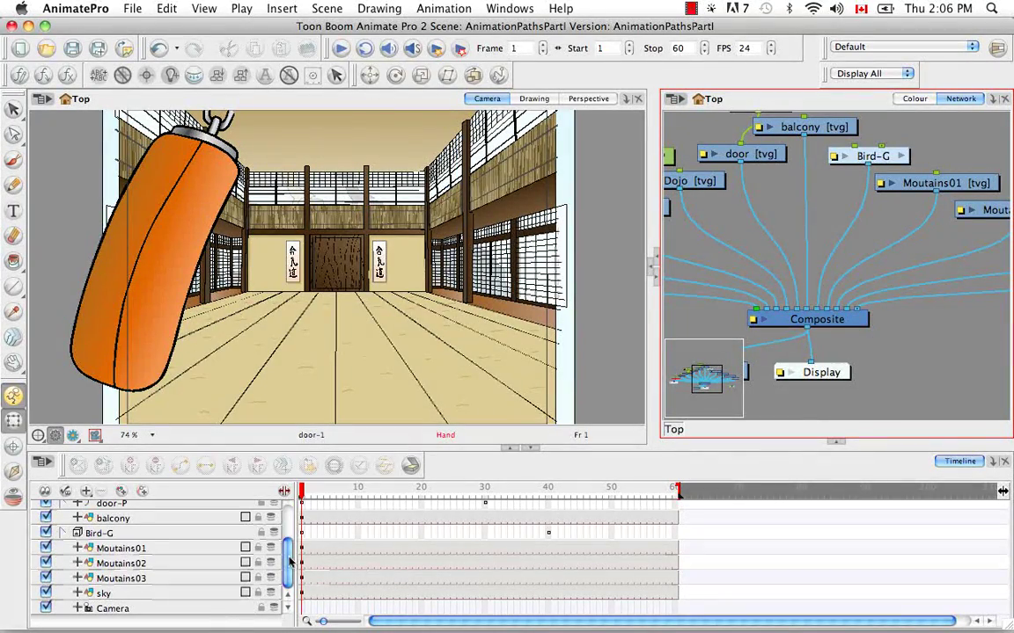
Step: Add two camera layers, one from the timeline's add-layer menu and one via Insert > Camera
click(87, 491)
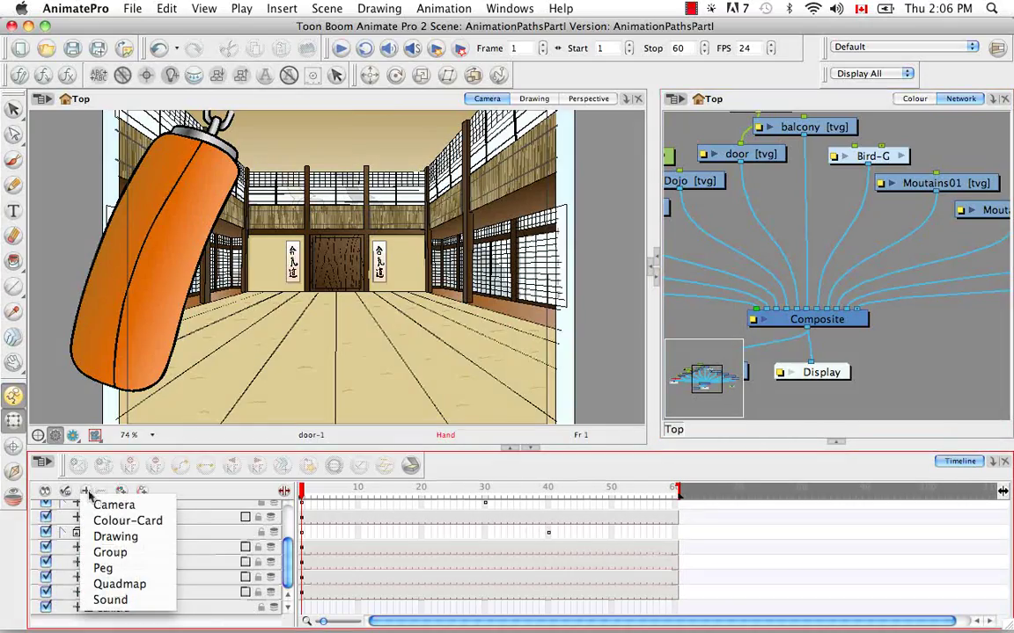
click(141, 505)
scroll(291, 563, down, 1)
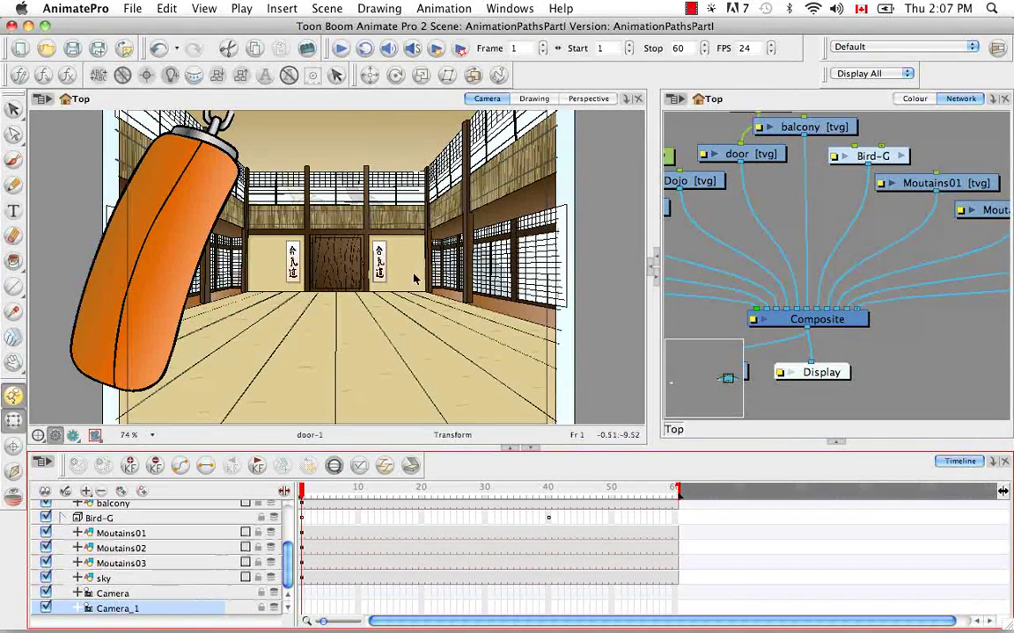
click(282, 8)
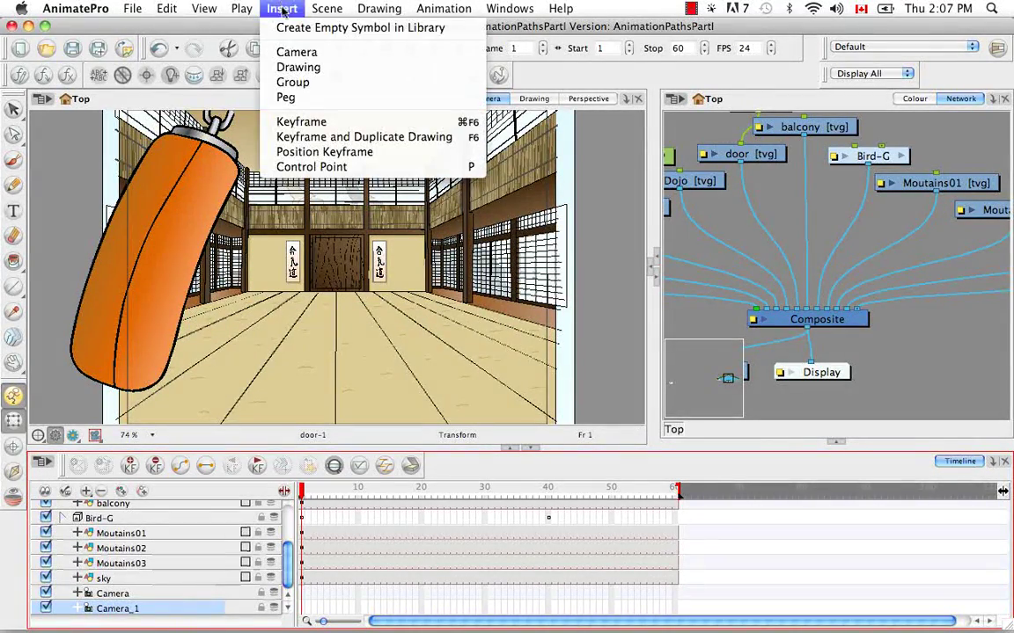
click(290, 52)
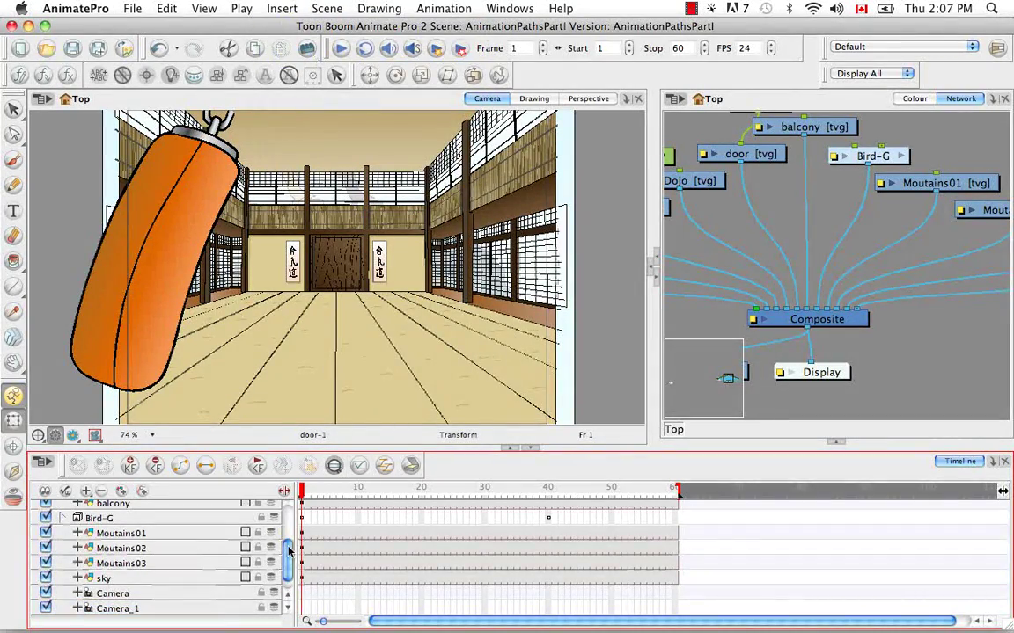
scroll(290, 550, down, 1)
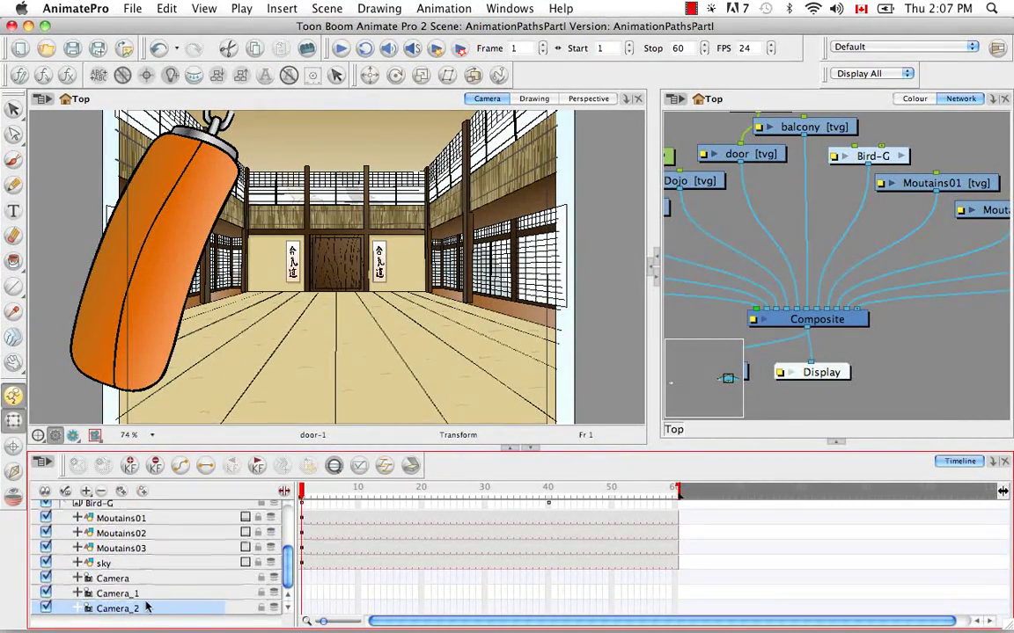
Step: Drag a Camera module from Module Library > Move into the network as Camera_3
click(837, 444)
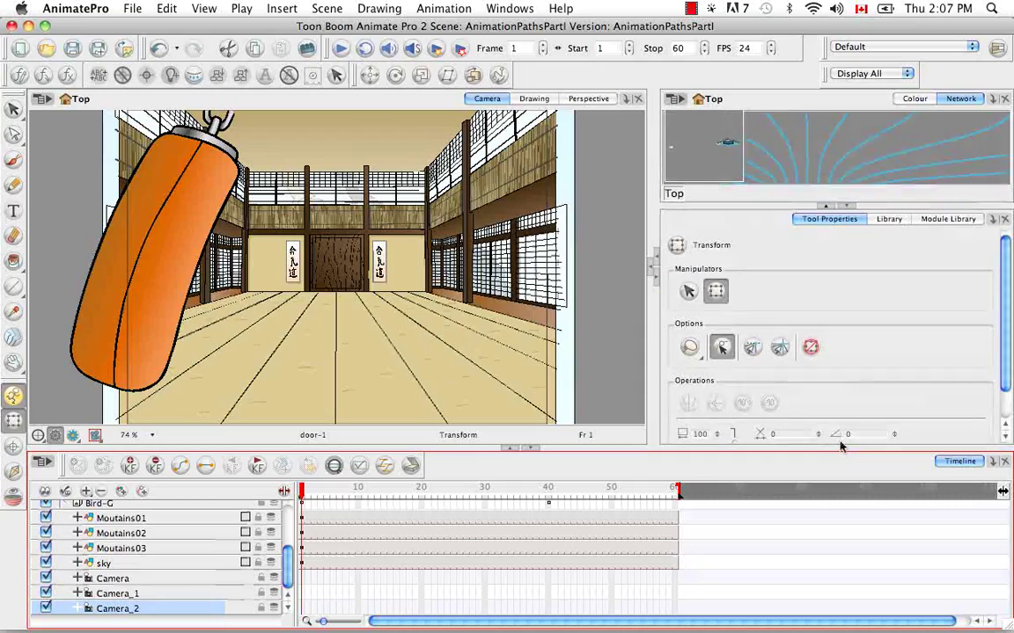
click(943, 220)
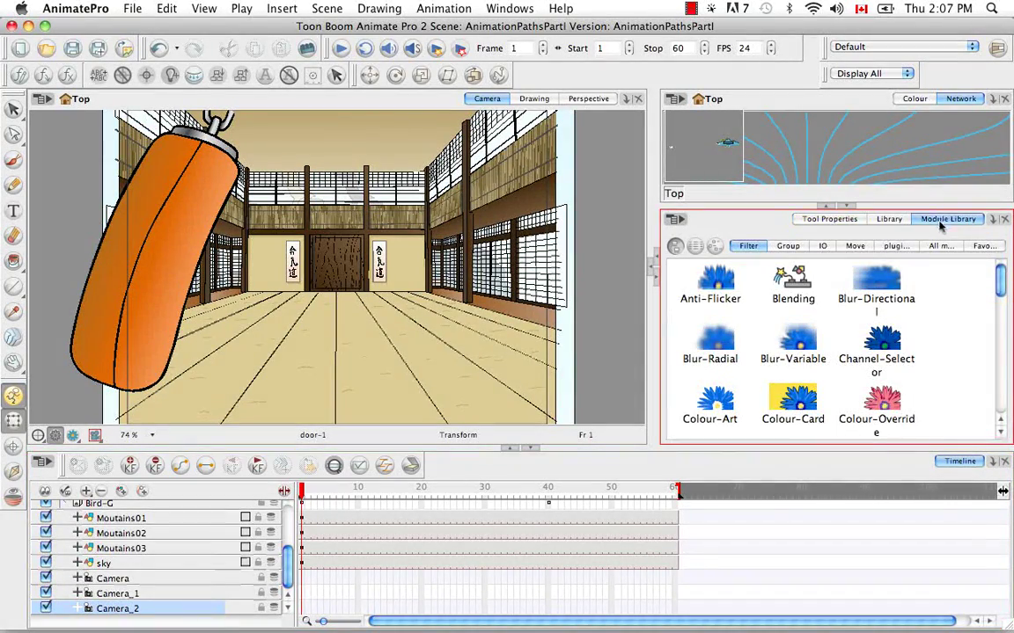
click(822, 246)
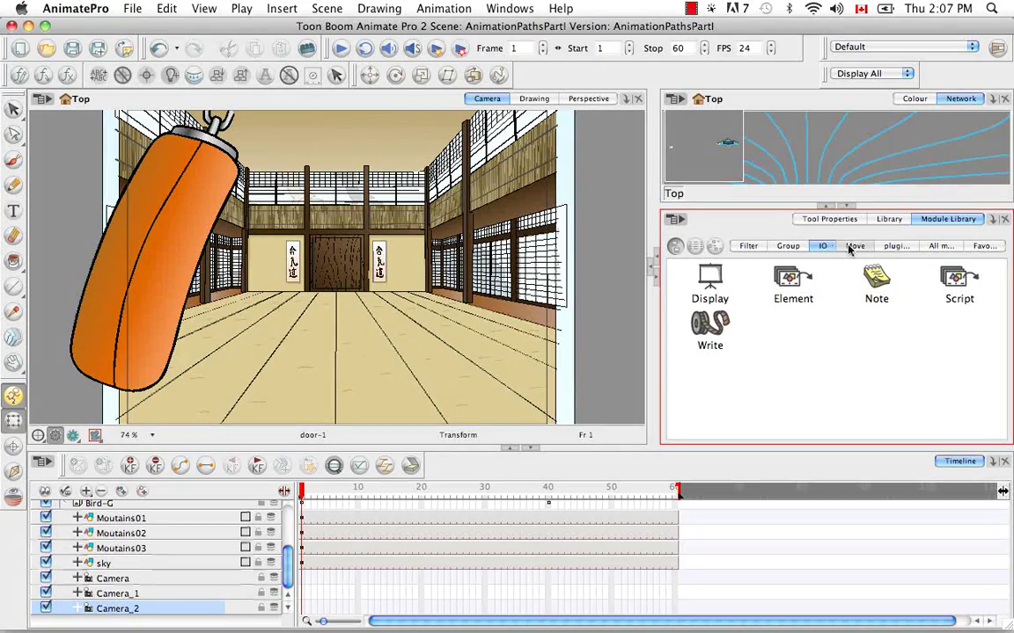
click(857, 247)
click(891, 279)
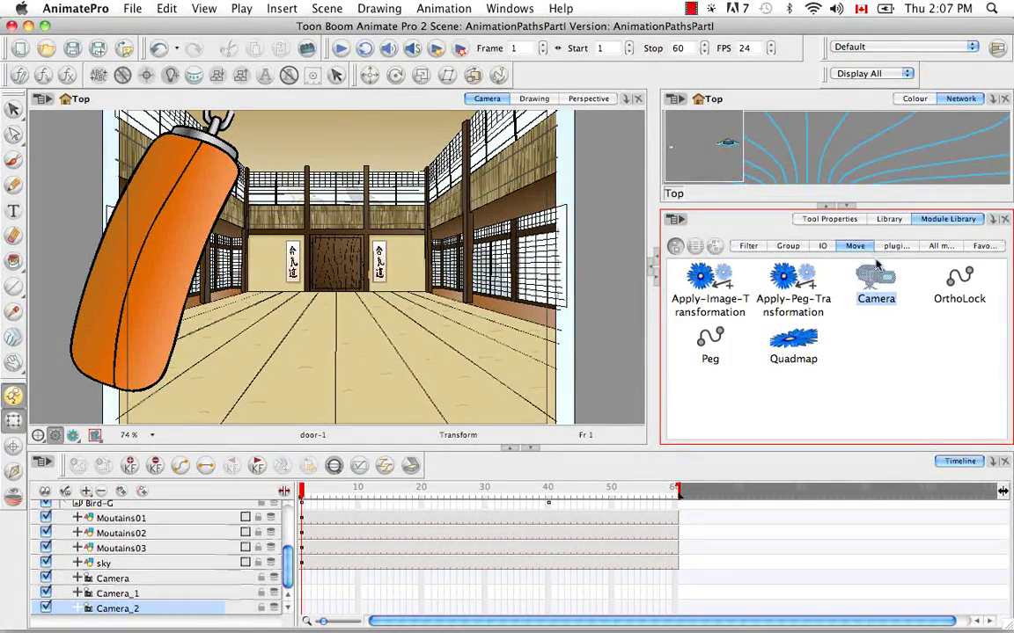
drag(913, 138, 911, 138)
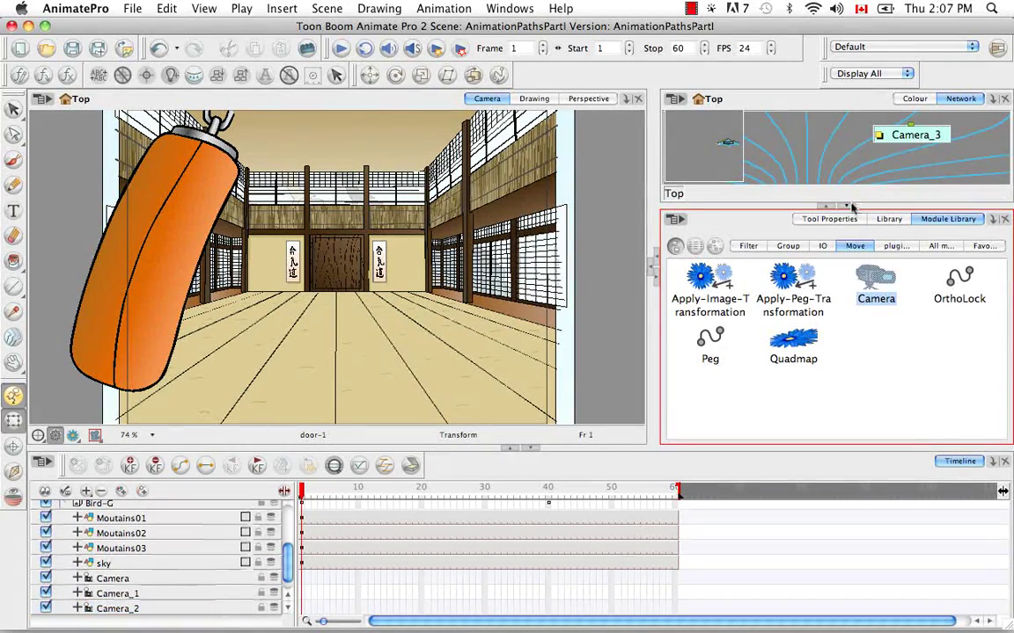
Step: Zoom the network out to center all nodes and select the original Camera node
click(846, 205)
key(space)
drag(886, 330, 865, 391)
key(super+minus)
key(super+minus)
key(super+minus)
key(super+minus)
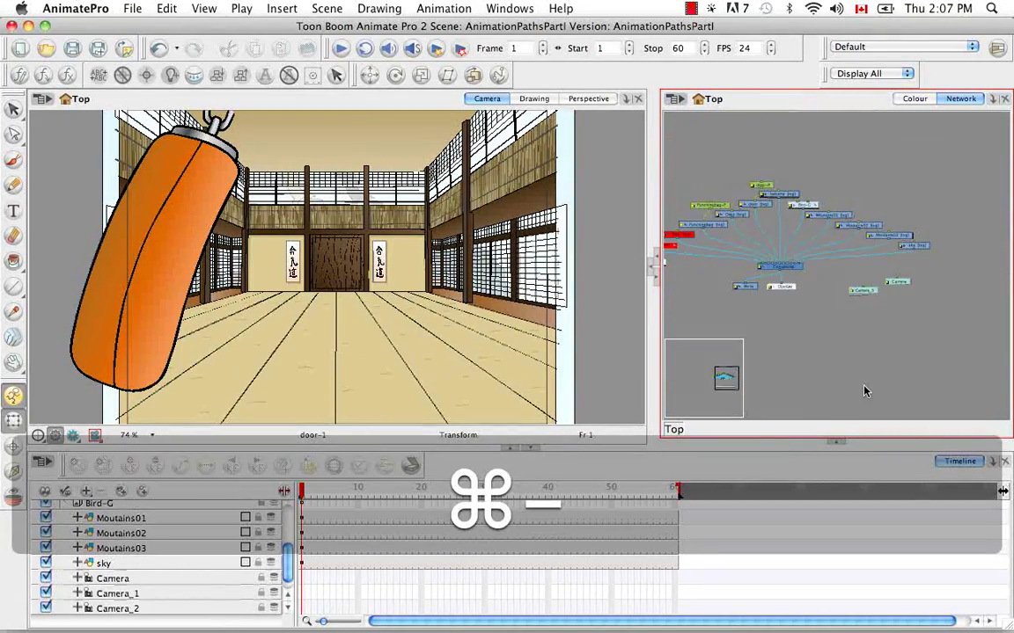
key(space)
drag(866, 385, 830, 346)
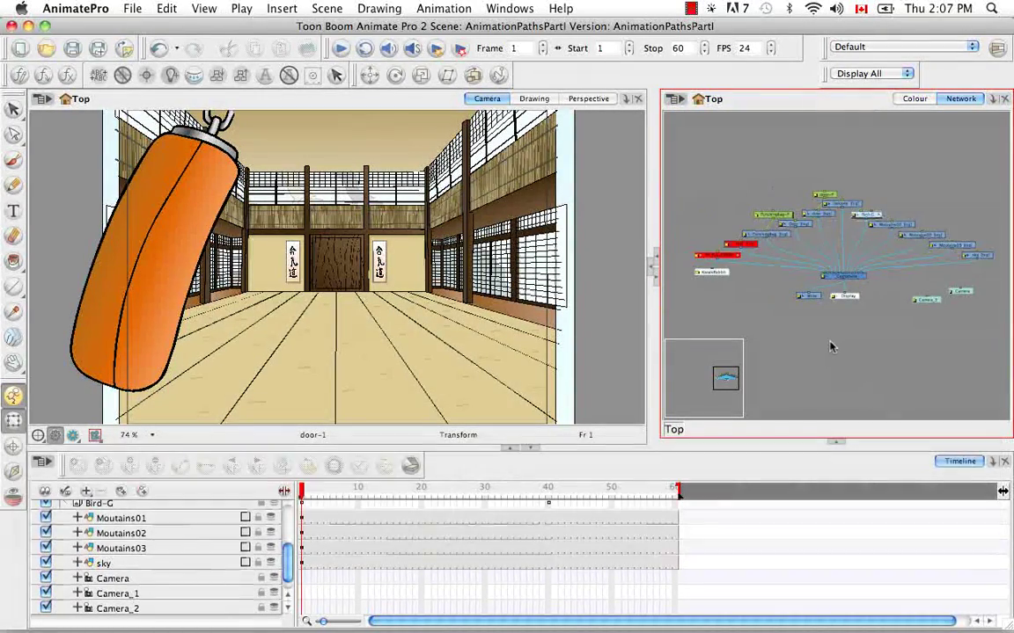
click(934, 308)
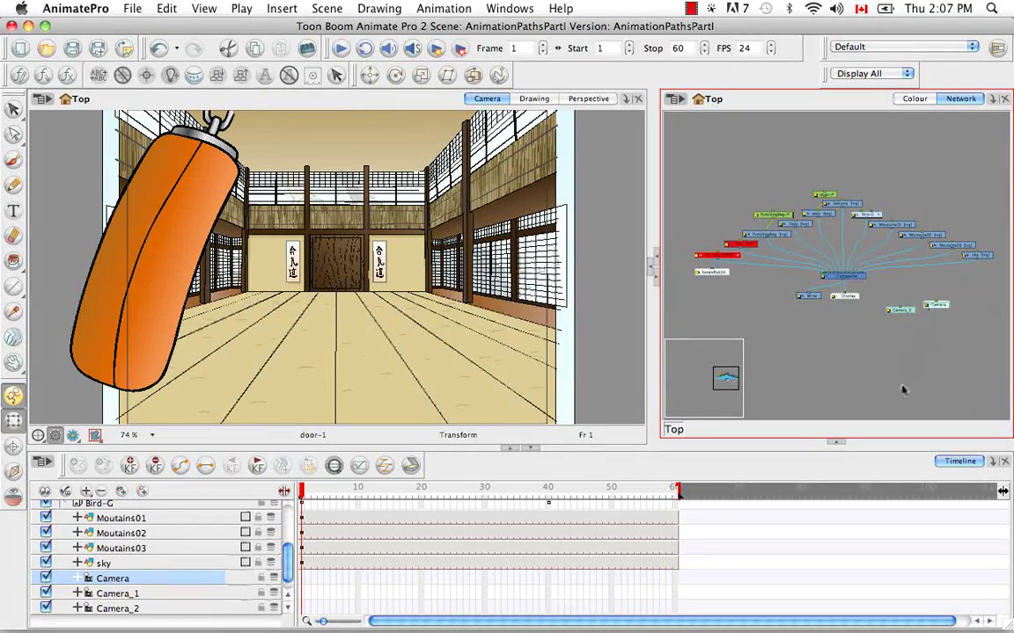
Step: Delete the Camera_1, Camera_2 and Camera_3 layers, then select the remaining Camera layer
click(835, 445)
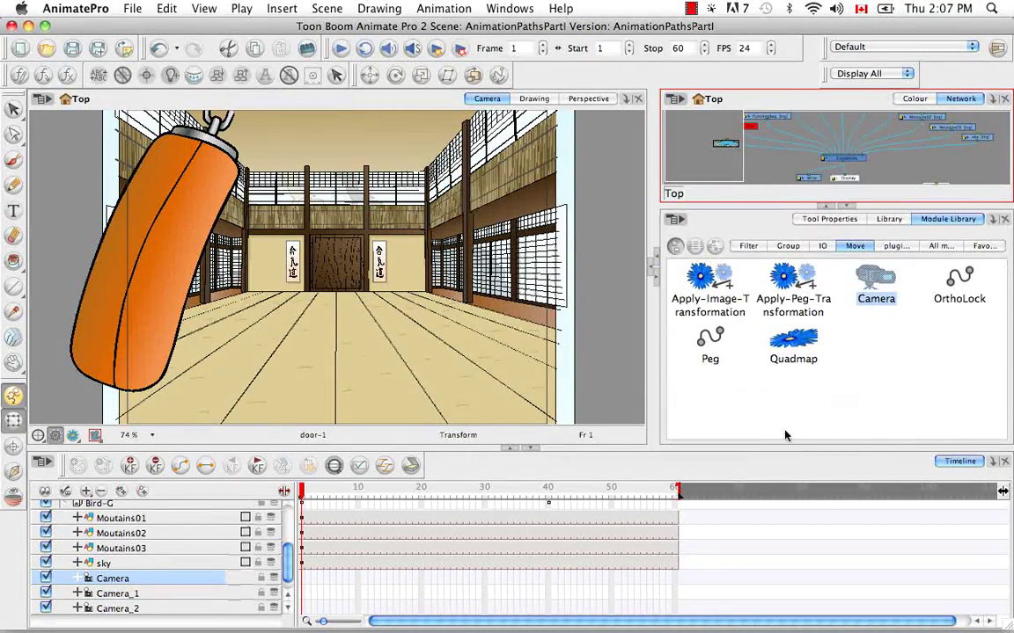
drag(287, 564, 288, 591)
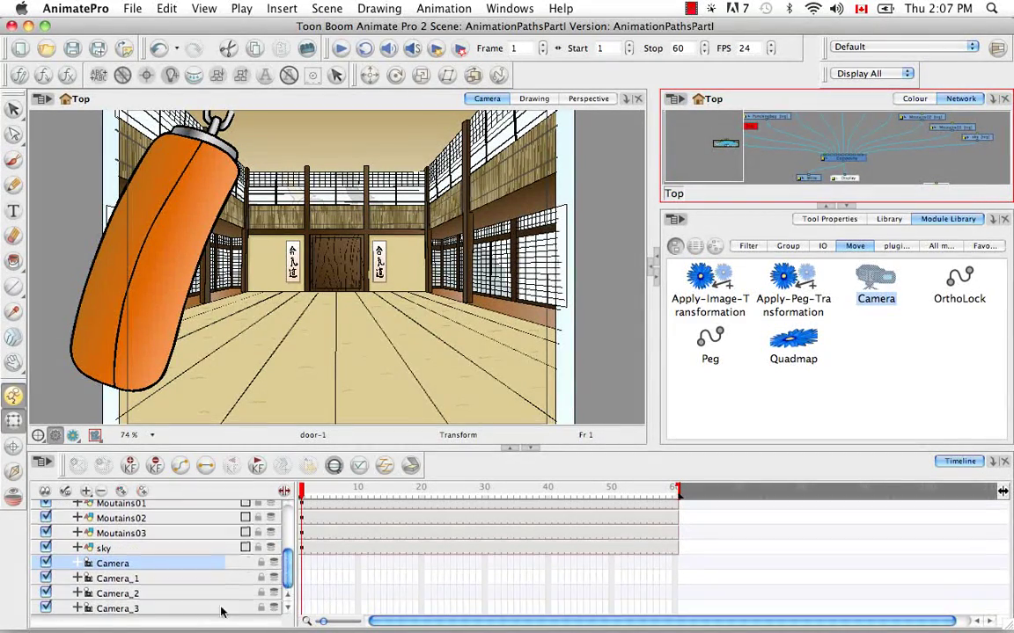
drag(187, 608, 136, 489)
click(98, 490)
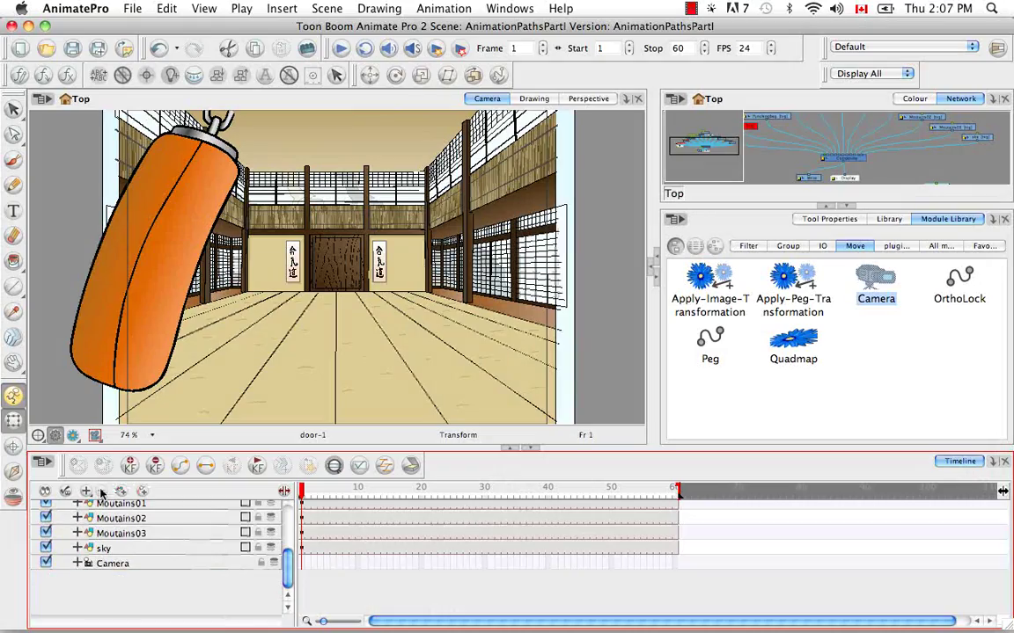
click(145, 569)
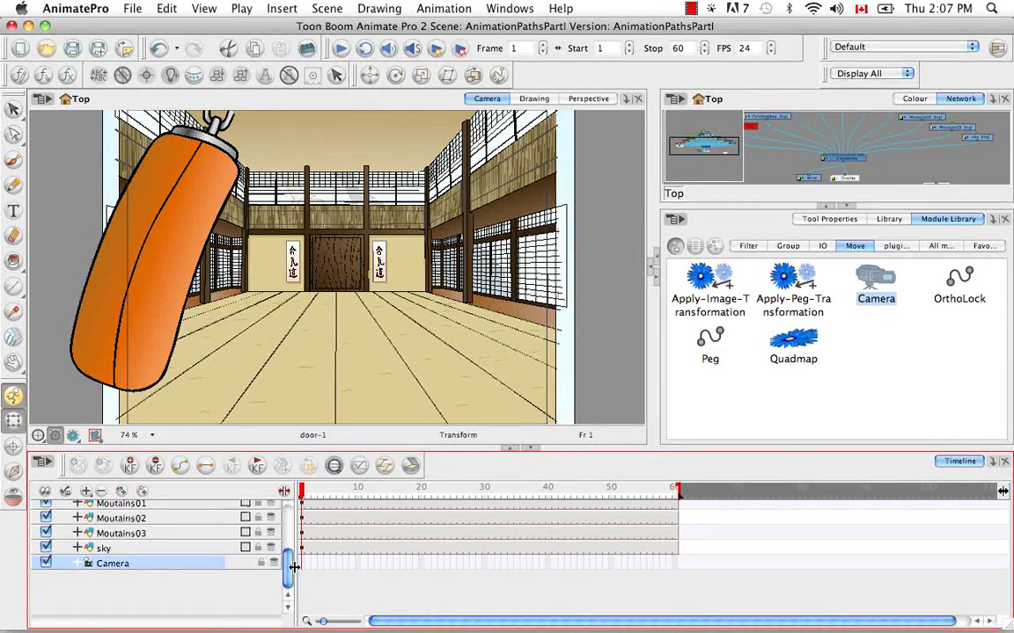
drag(294, 568, 289, 555)
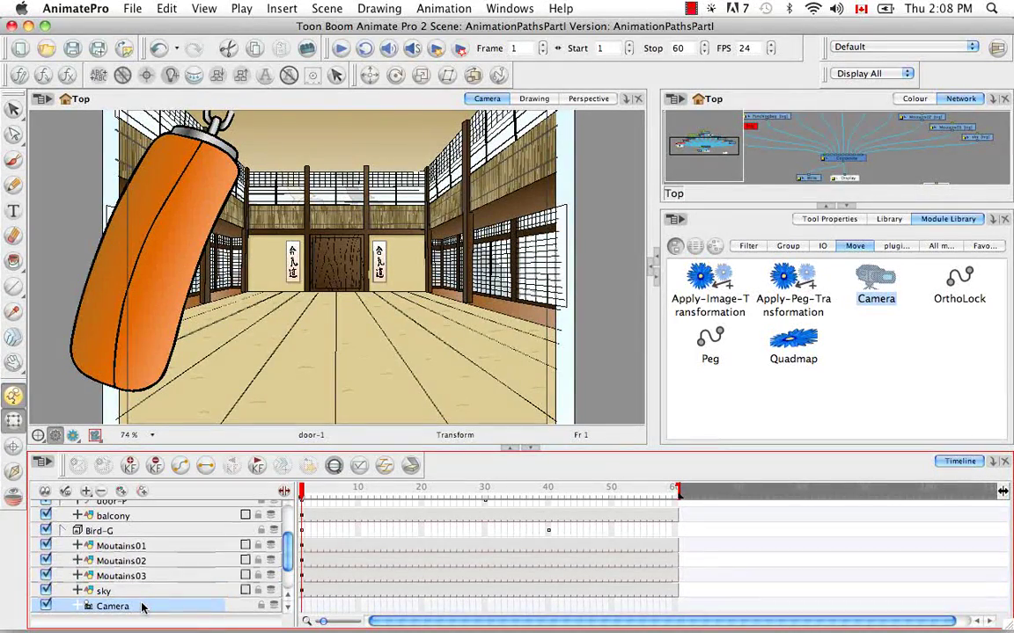
Step: Add a Camera-P peg above Camera and expand its Position, Scale, Rotation and Skew channels
click(142, 492)
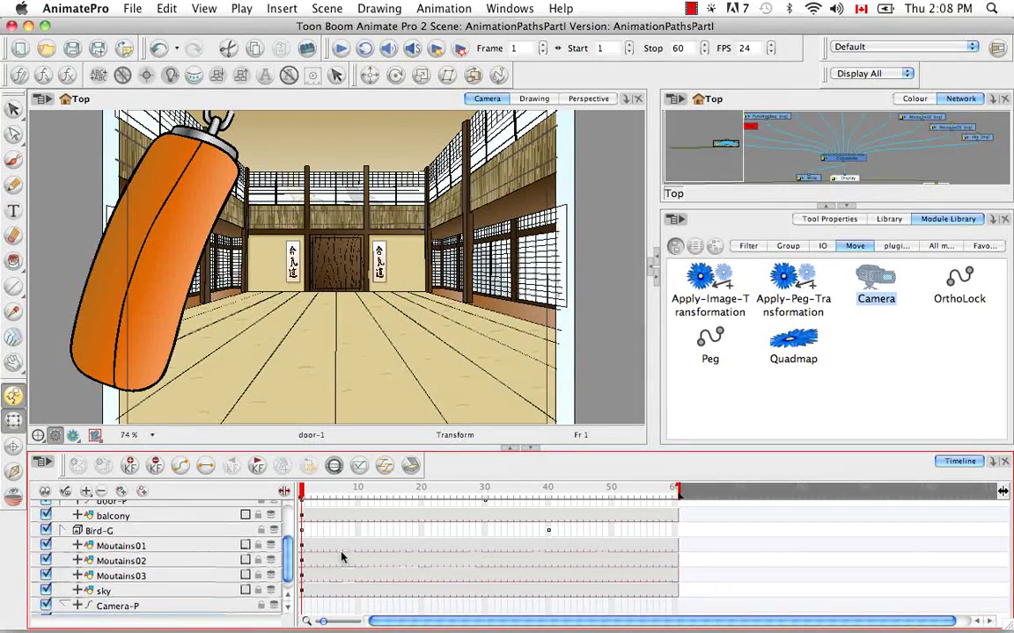
scroll(288, 592, down, 1)
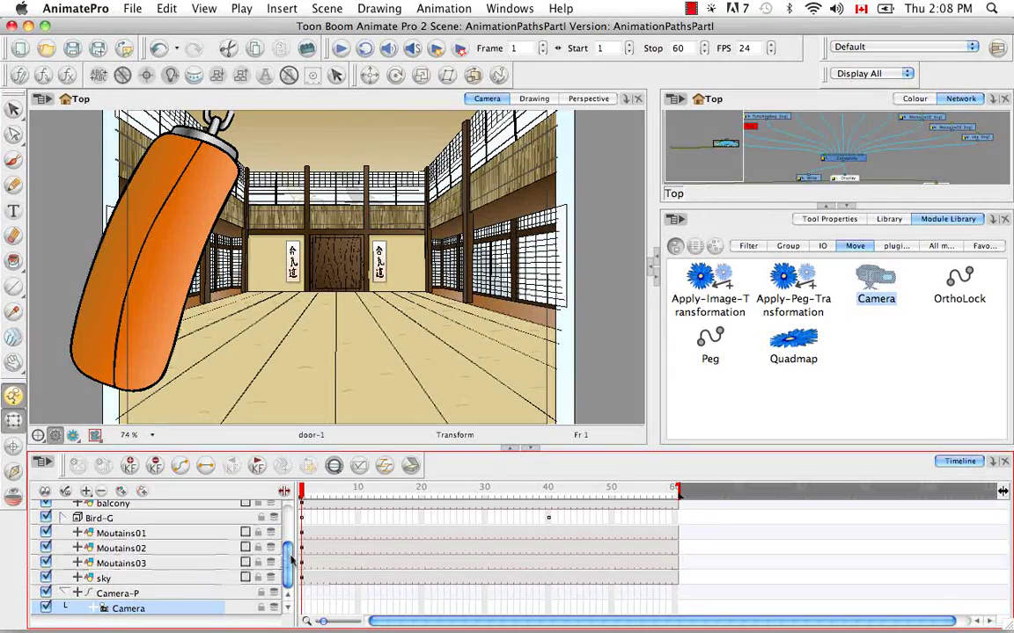
click(77, 594)
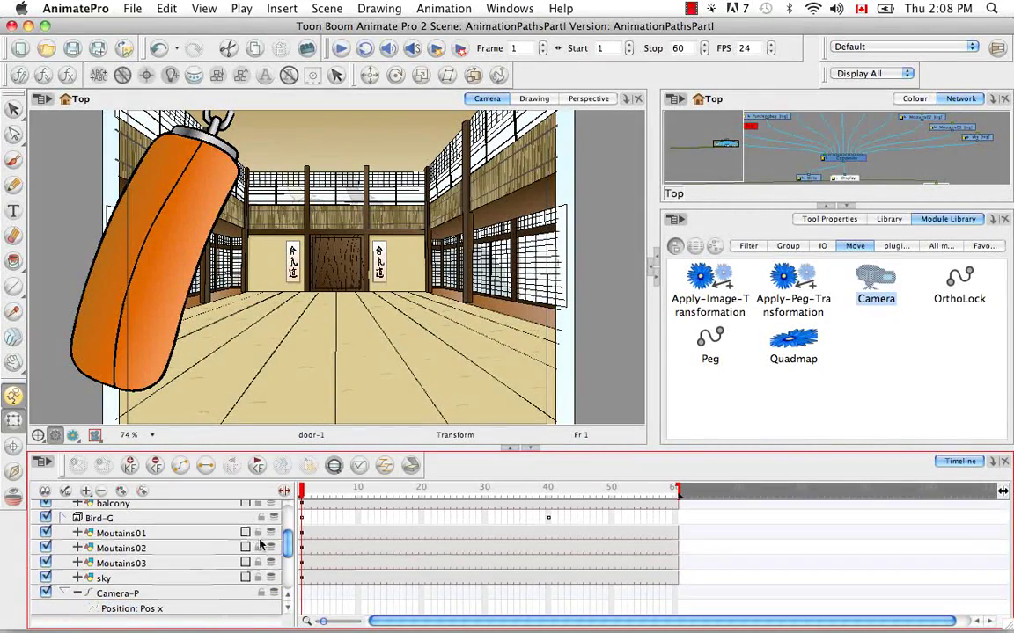
drag(286, 538, 286, 576)
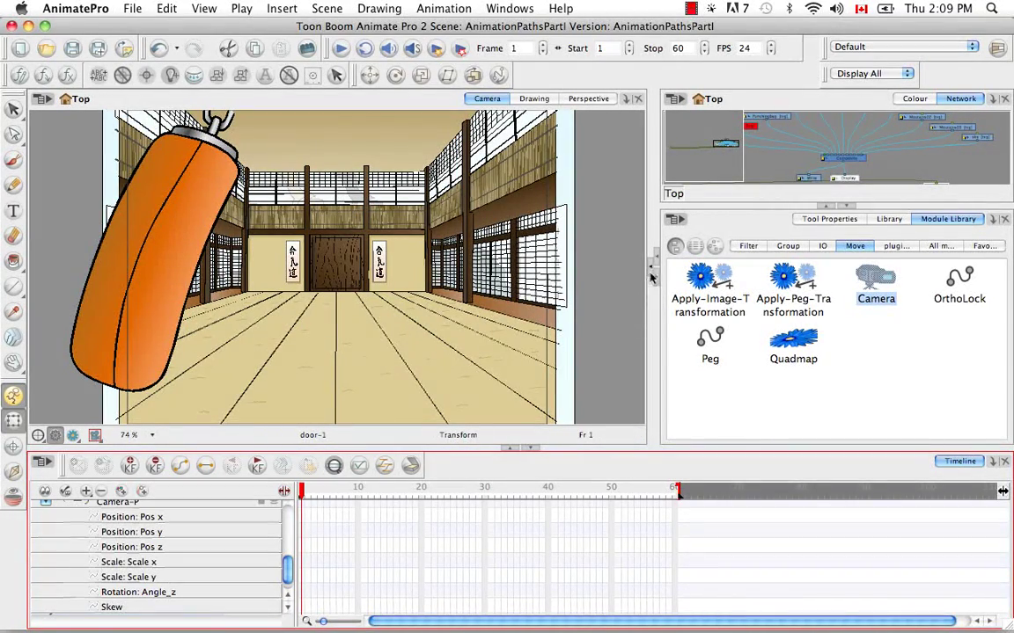
Step: Open a second view beside the Camera view and make it a widened Top view
drag(652, 282, 413, 282)
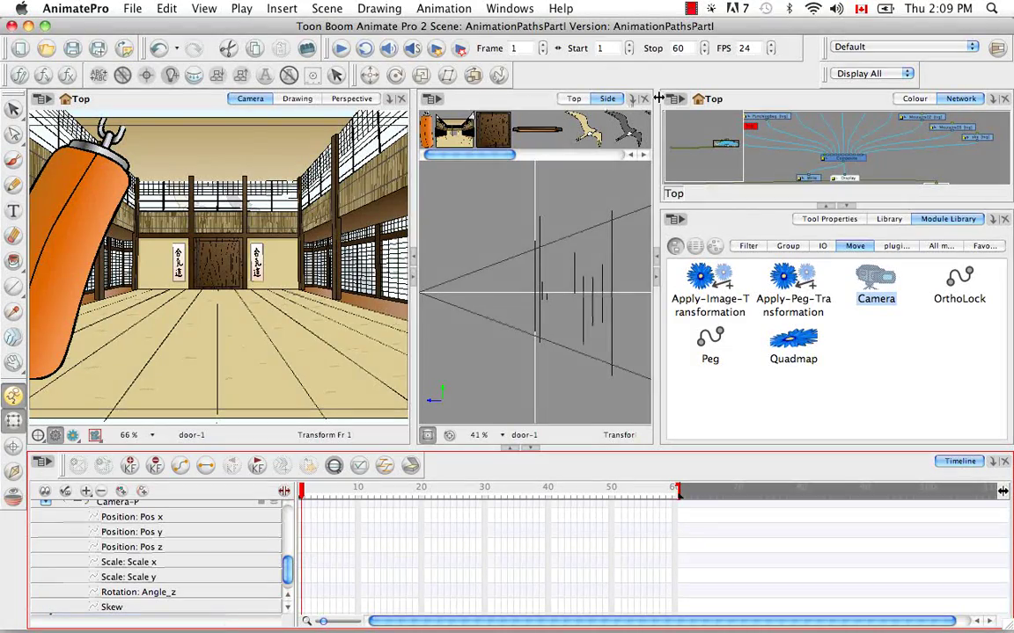
click(574, 99)
click(607, 98)
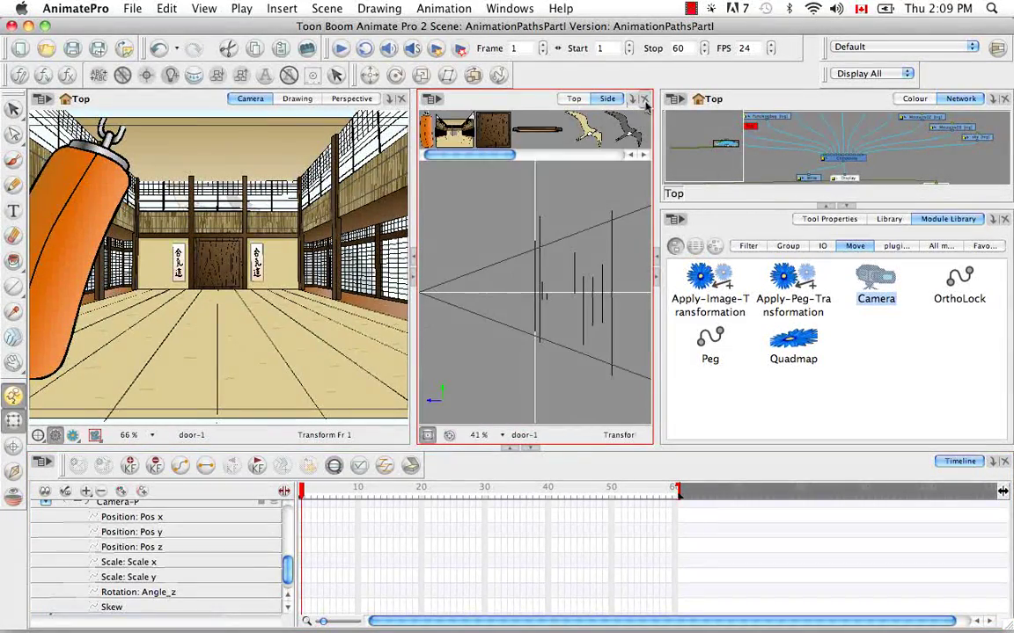
click(644, 99)
click(644, 100)
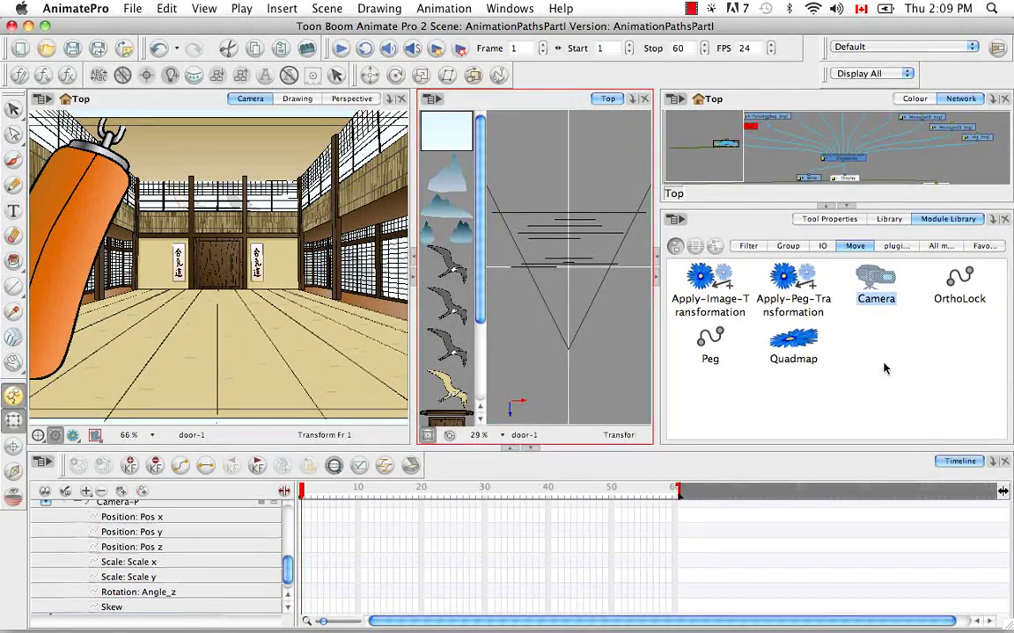
drag(660, 238, 698, 238)
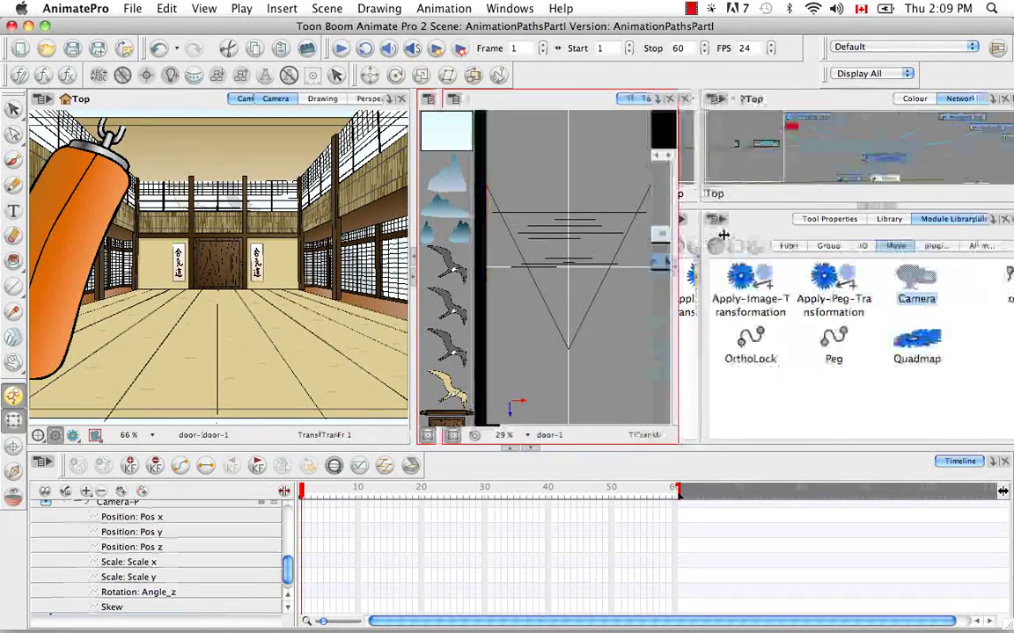
Step: Collapse the Module Library, turn the right panel into a Side view, and narrow the Camera view
click(869, 212)
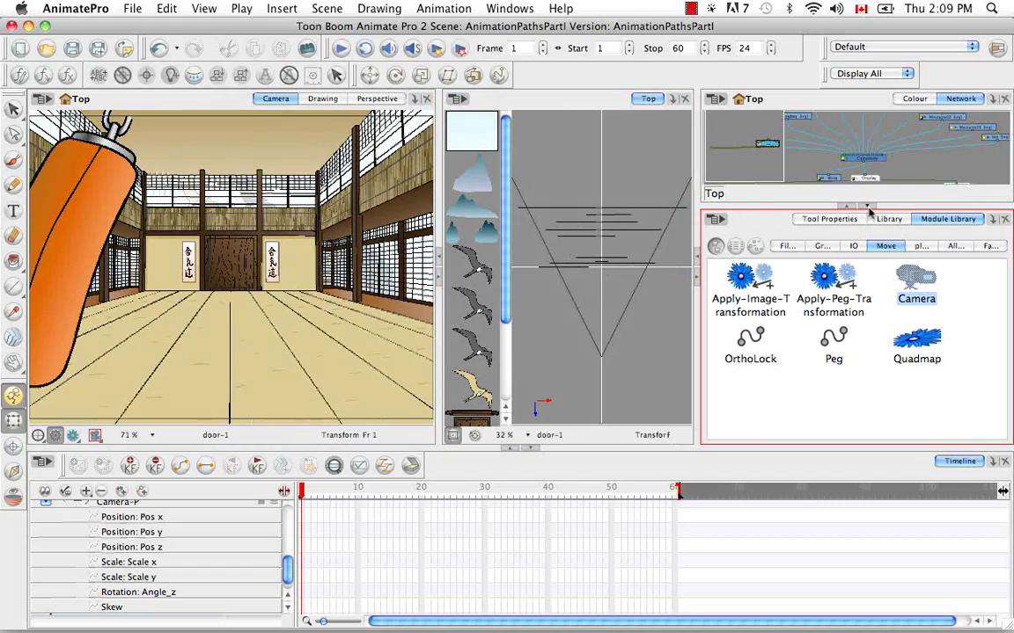
click(868, 205)
click(992, 100)
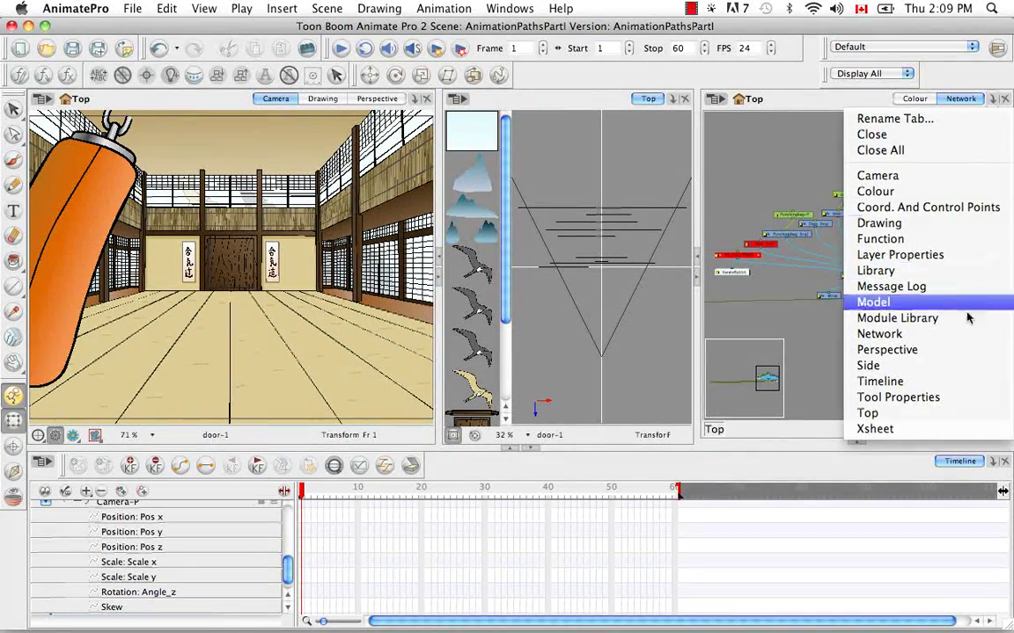
click(968, 368)
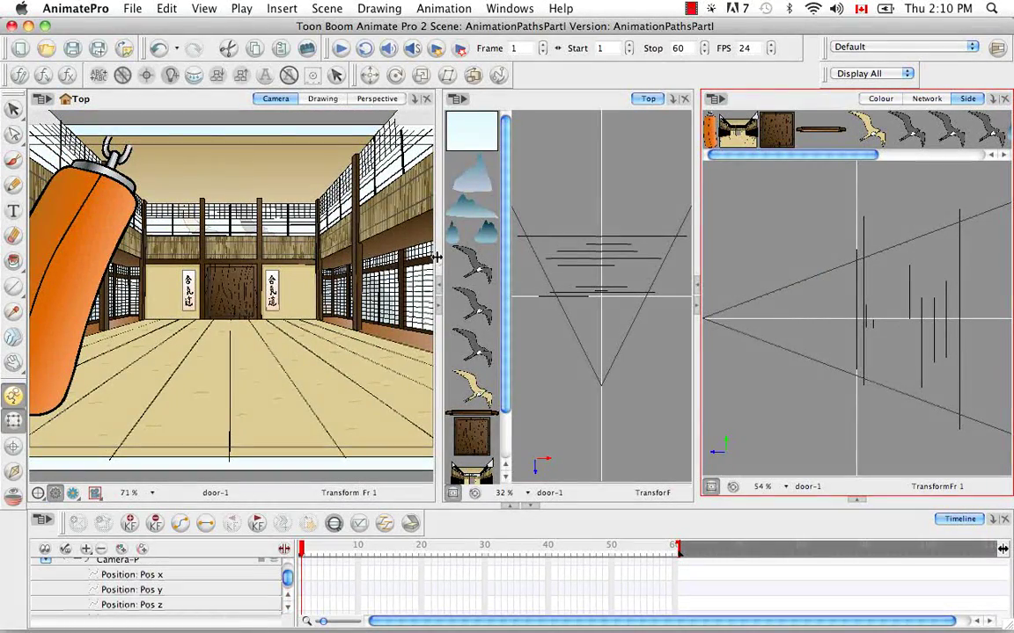
drag(437, 255, 407, 255)
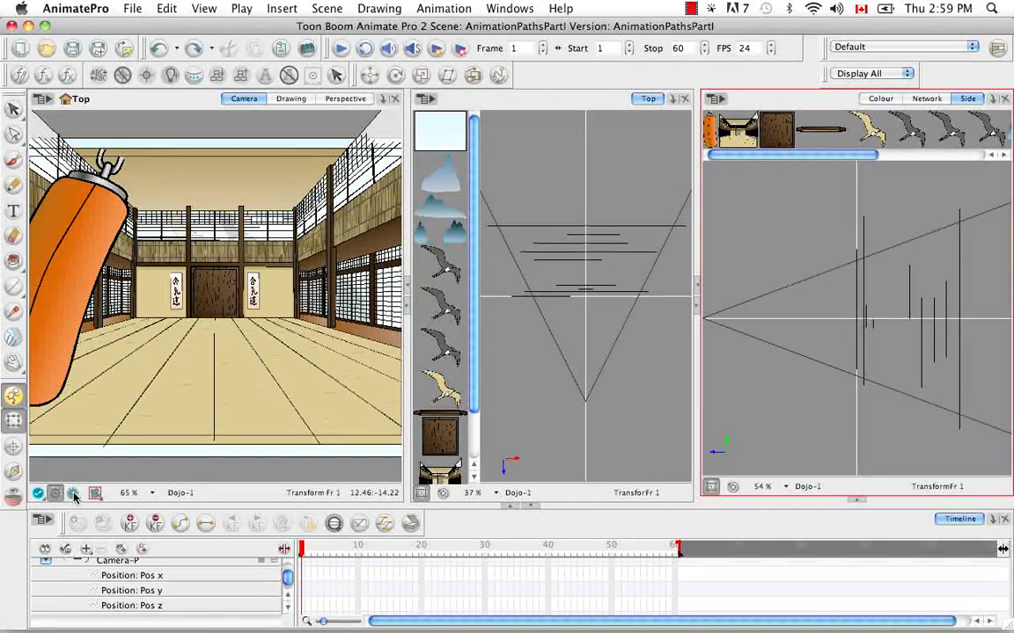
Step: Toggle Preview on and off, then add Camera-P keyframes at frames 10 and 50
click(74, 493)
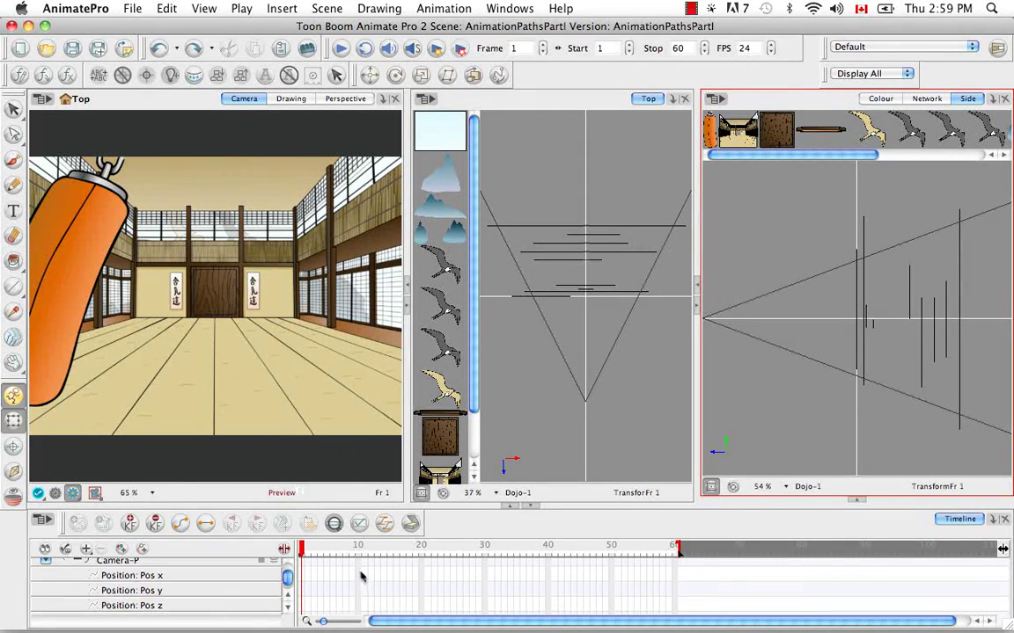
click(54, 493)
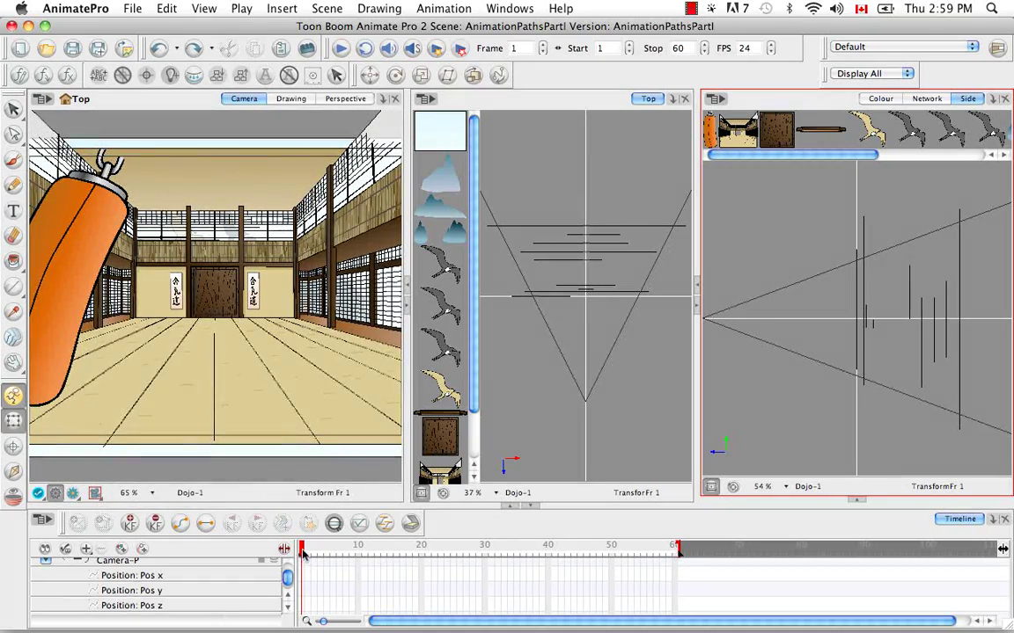
drag(302, 552, 358, 555)
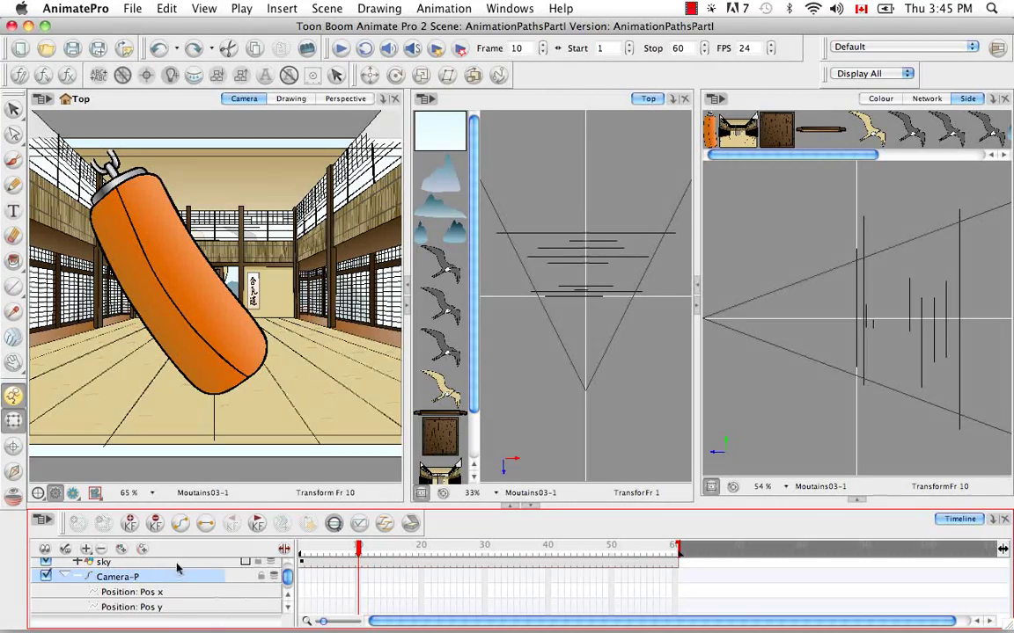
click(129, 522)
drag(359, 550, 611, 552)
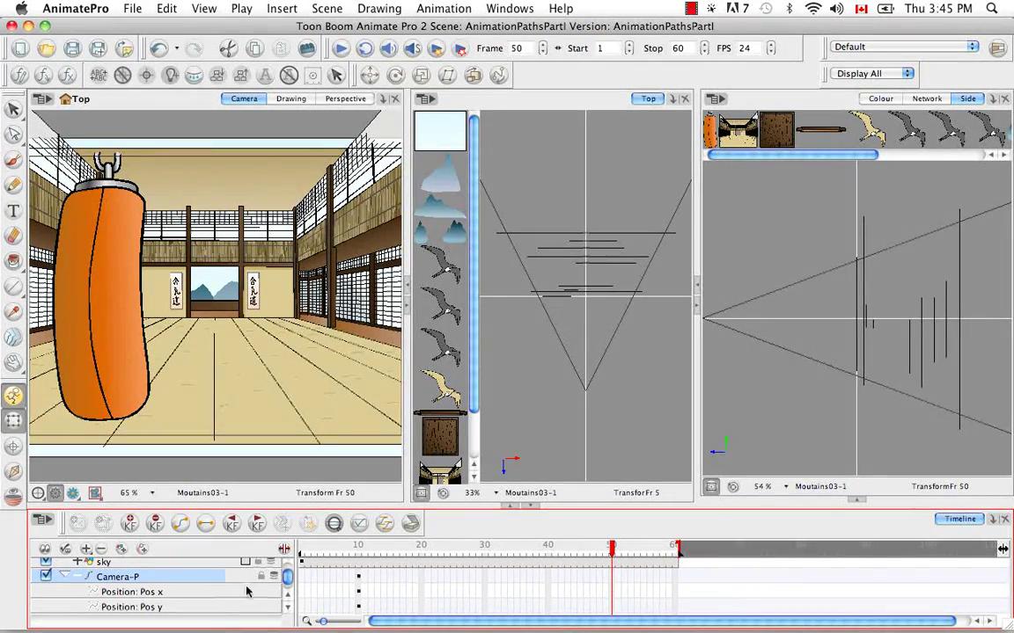
click(130, 522)
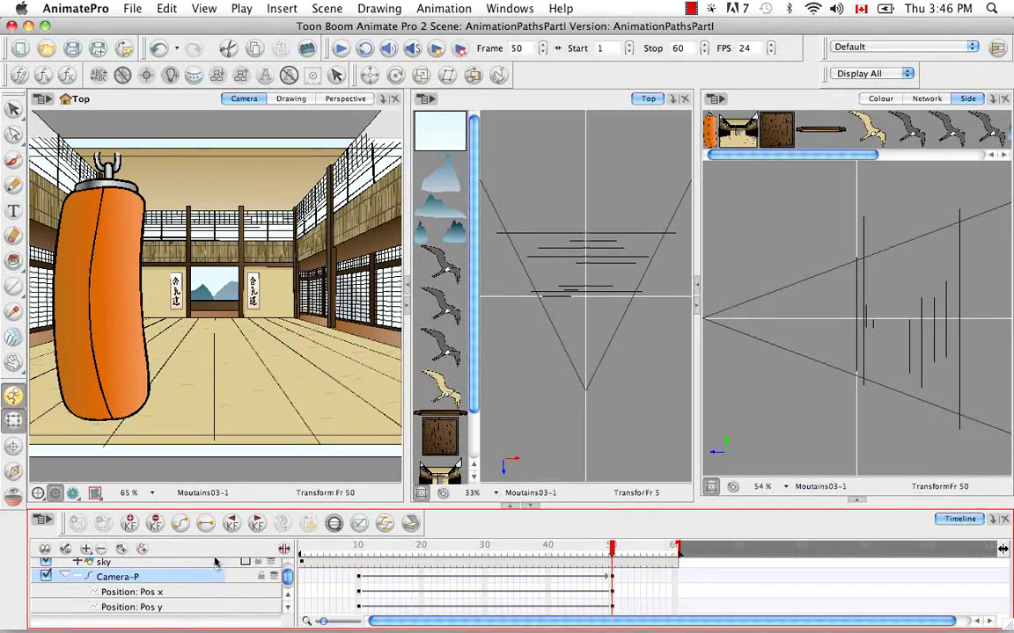
Step: Select the scene camera, push it forward in the Top view, and adjust its height in Side view
click(331, 9)
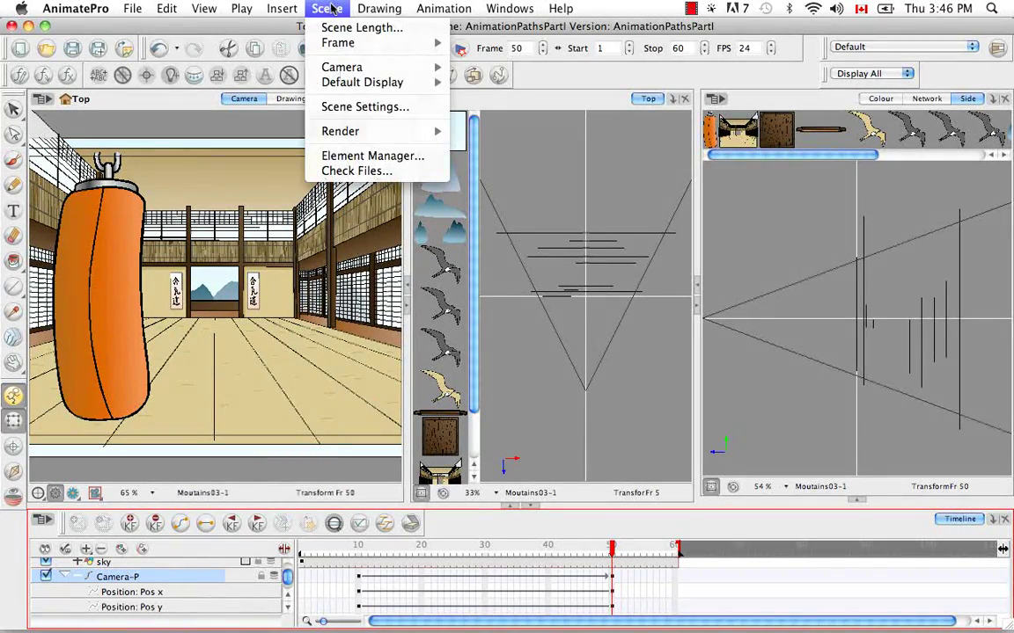
mouse_move(330, 67)
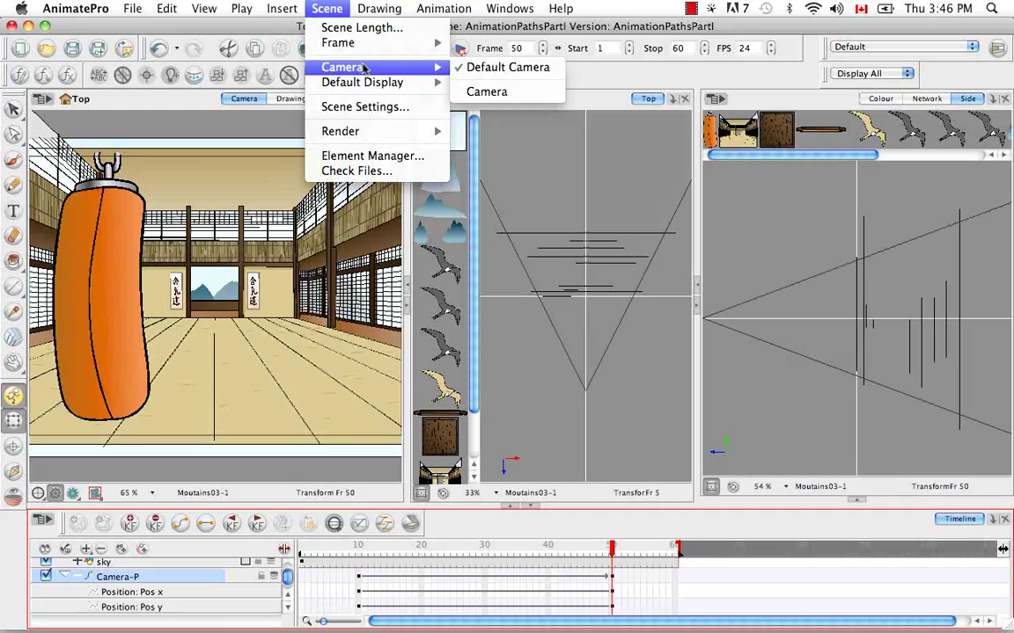
click(545, 93)
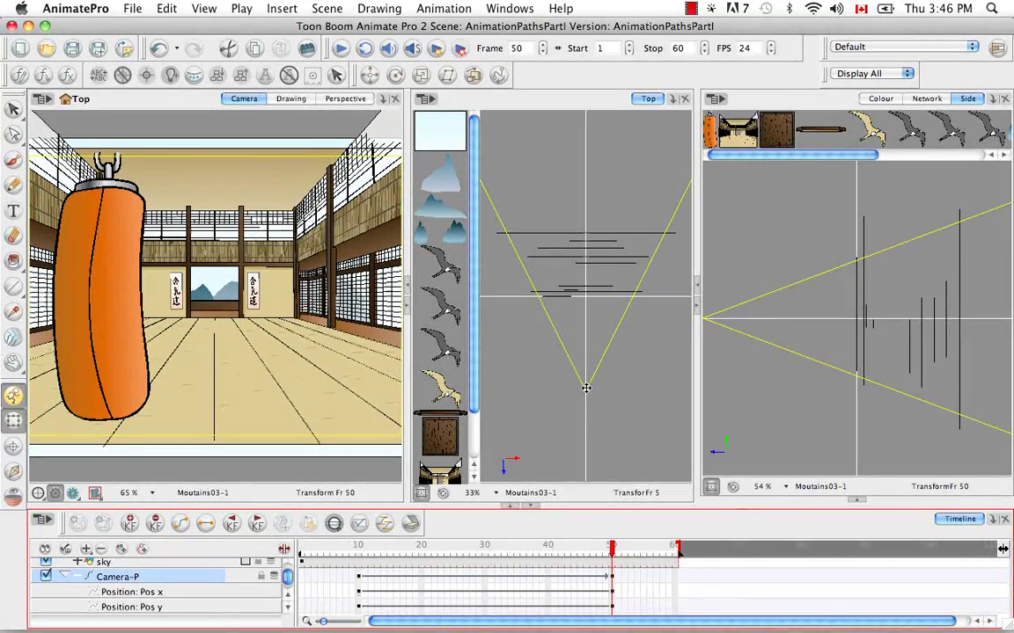
drag(586, 388, 588, 305)
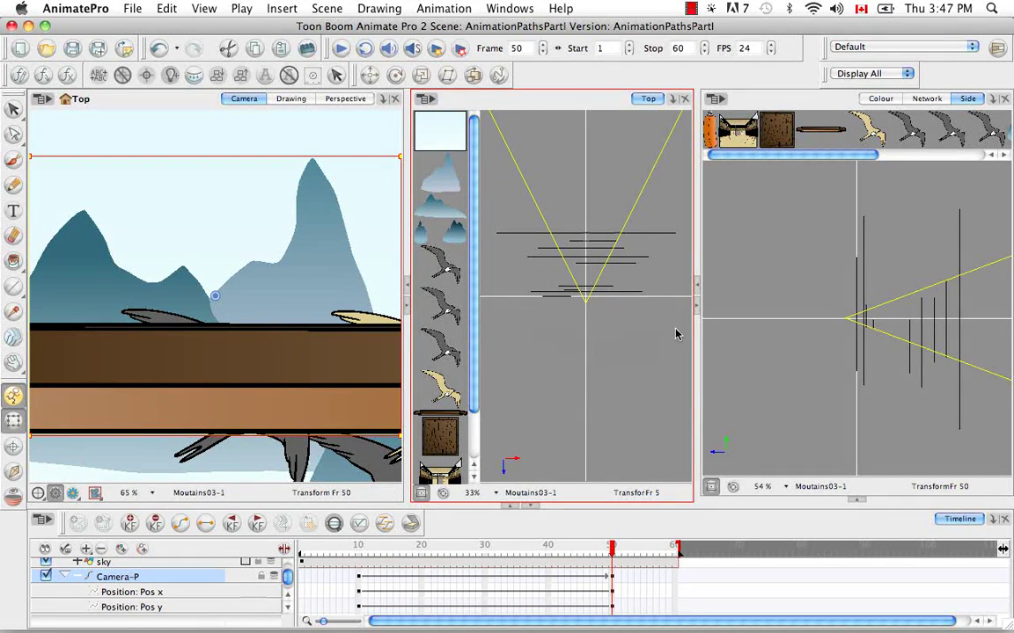
mouse_move(849, 321)
mouse_down()
mouse_move(850, 301)
mouse_move(851, 323)
mouse_move(849, 315)
mouse_up()
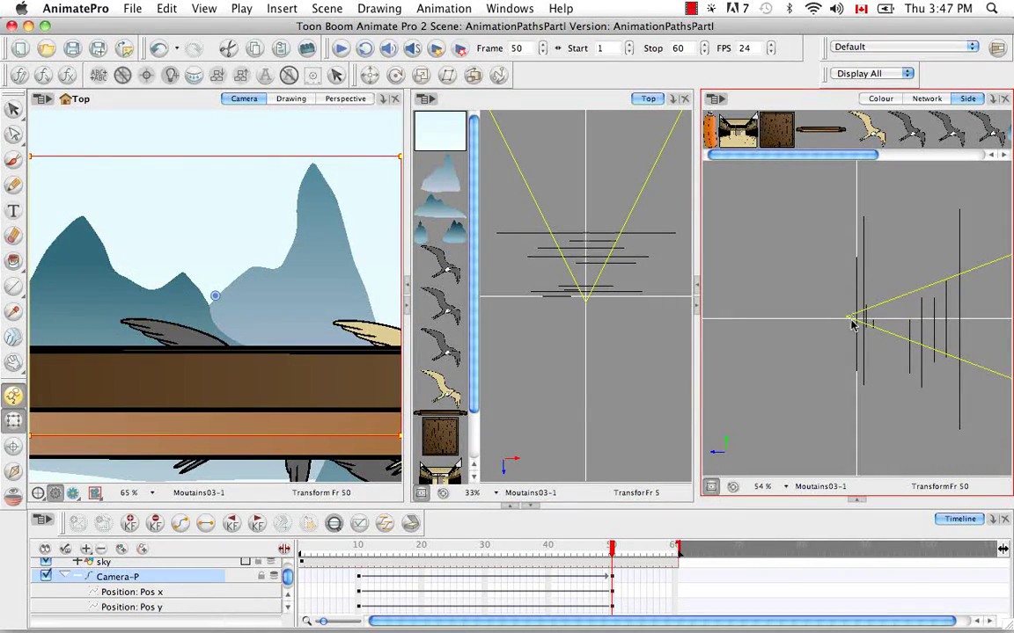
click(614, 370)
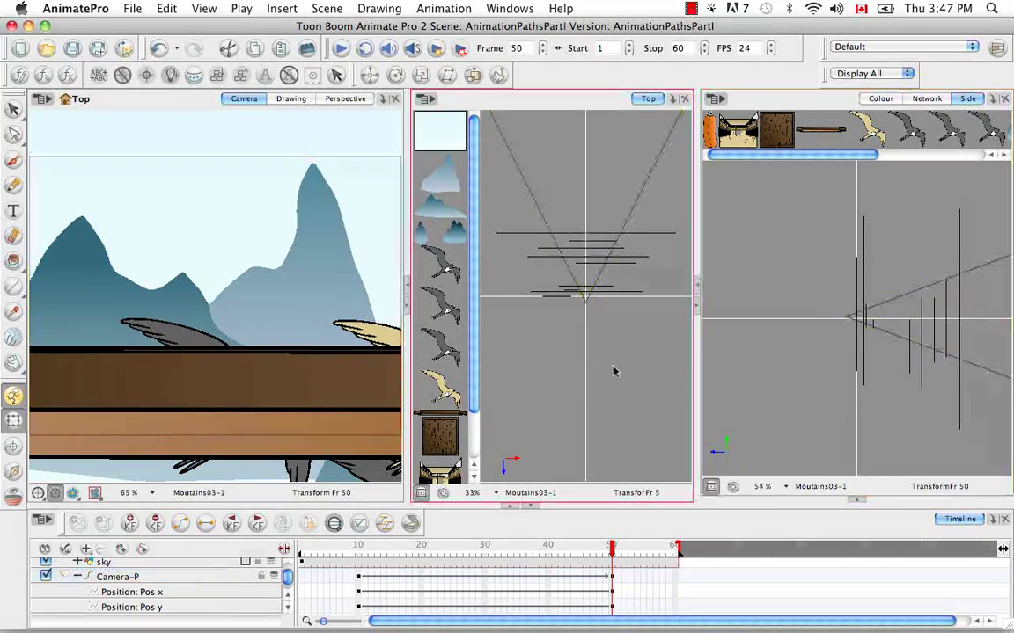
click(303, 551)
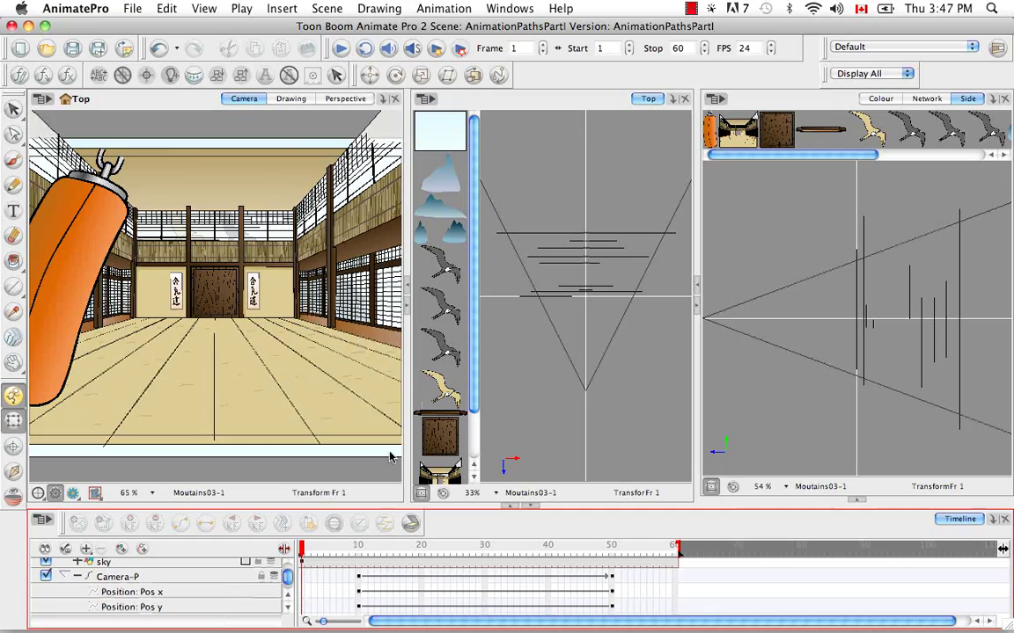
click(340, 47)
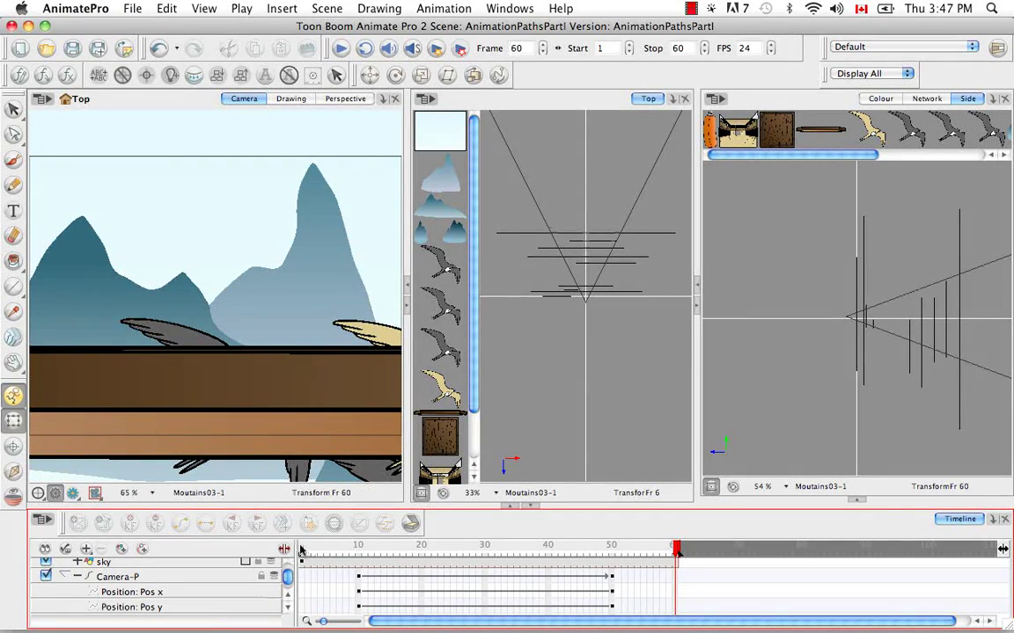
click(302, 548)
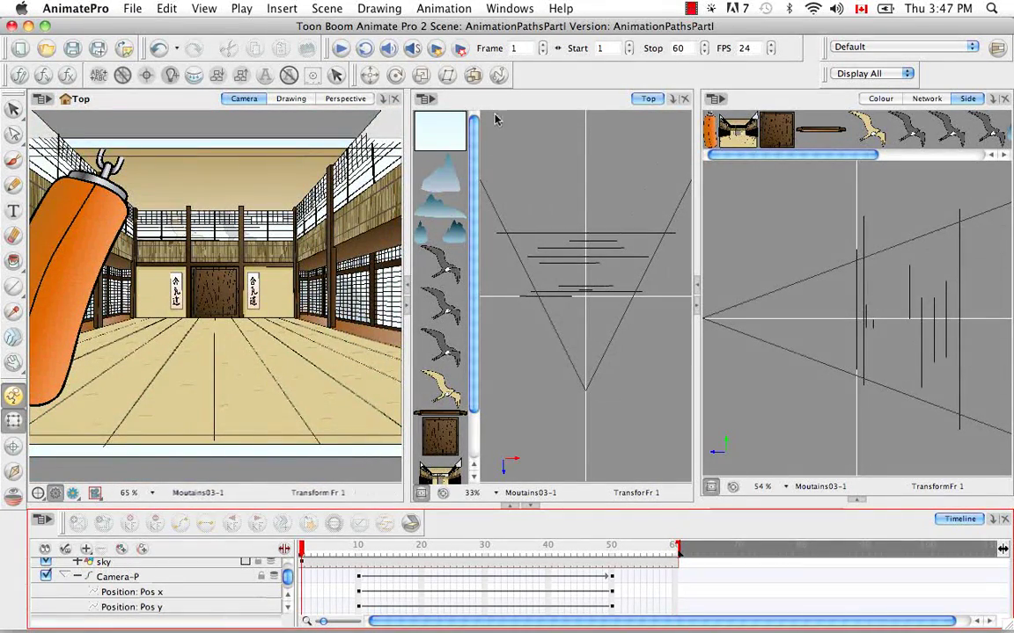
click(341, 48)
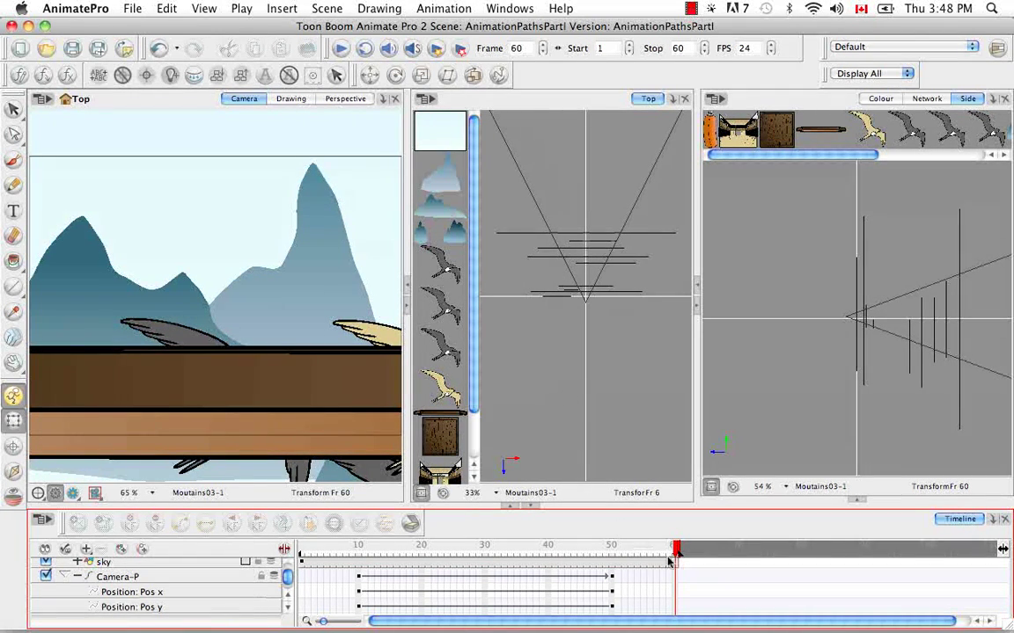
Step: Undo a stray camera raise at frame 47, then raise the camera at frame 50 to frame the fence
drag(675, 550, 595, 562)
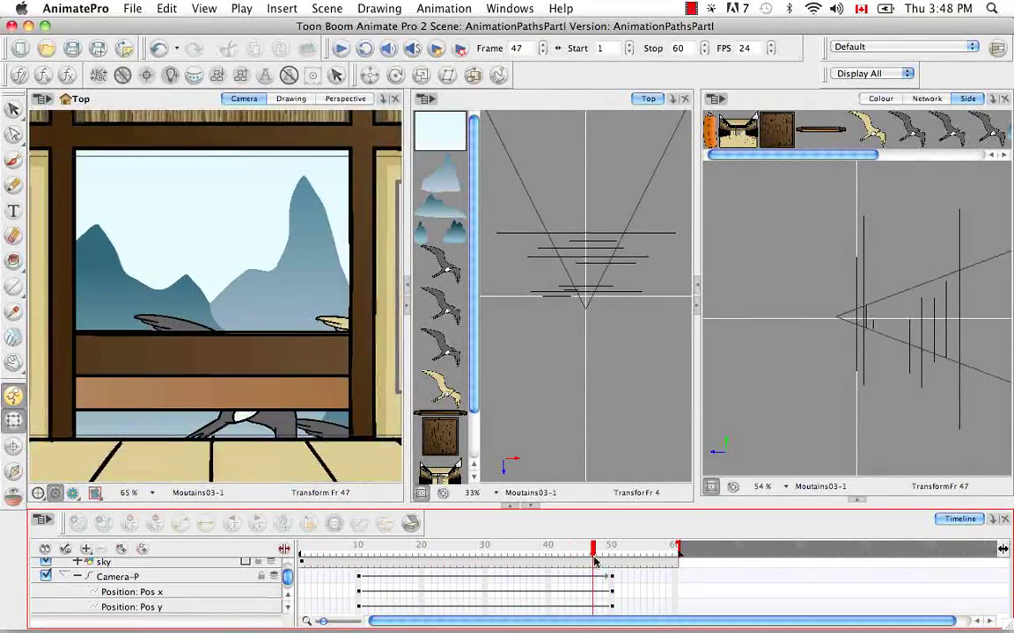
click(840, 320)
drag(836, 317, 837, 302)
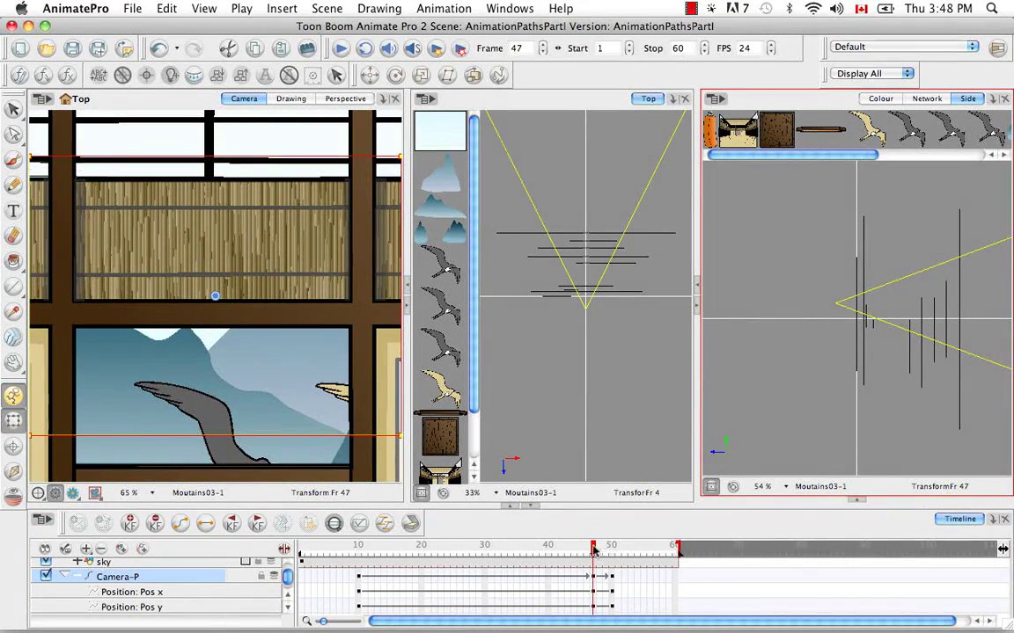
click(595, 550)
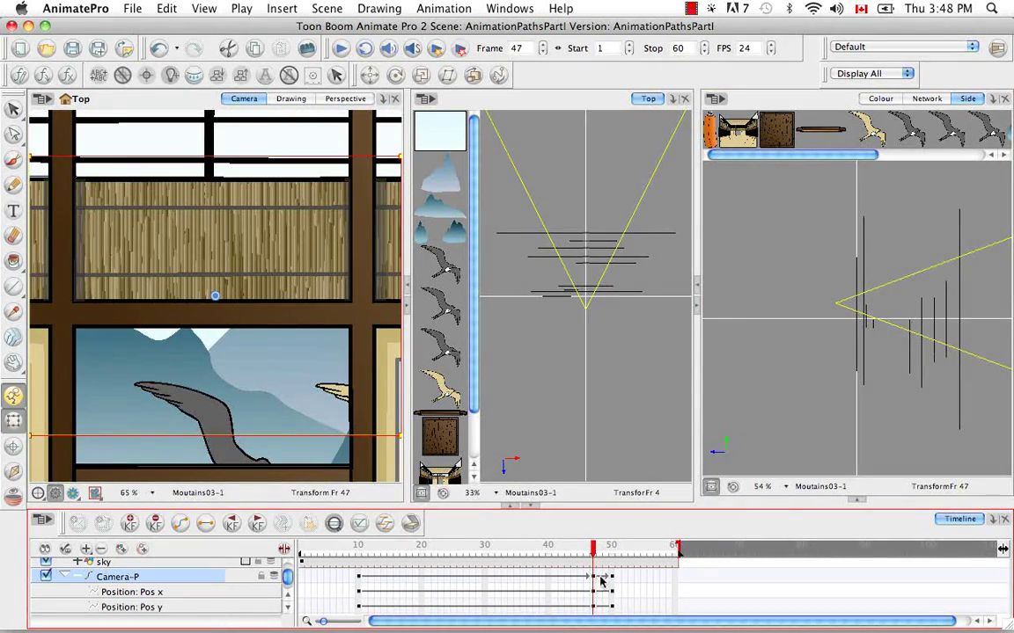
key(ctrl+z)
drag(593, 547, 612, 548)
drag(850, 322, 849, 297)
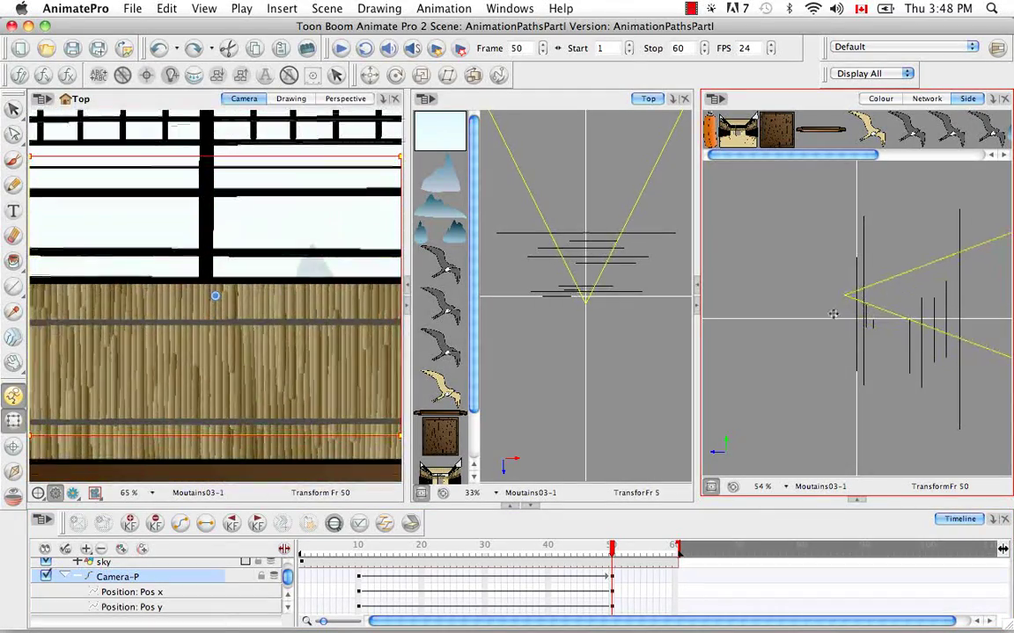
mouse_move(599, 547)
mouse_down()
mouse_move(507, 545)
mouse_move(613, 529)
mouse_move(536, 528)
mouse_move(567, 526)
mouse_move(610, 533)
mouse_move(613, 550)
mouse_up()
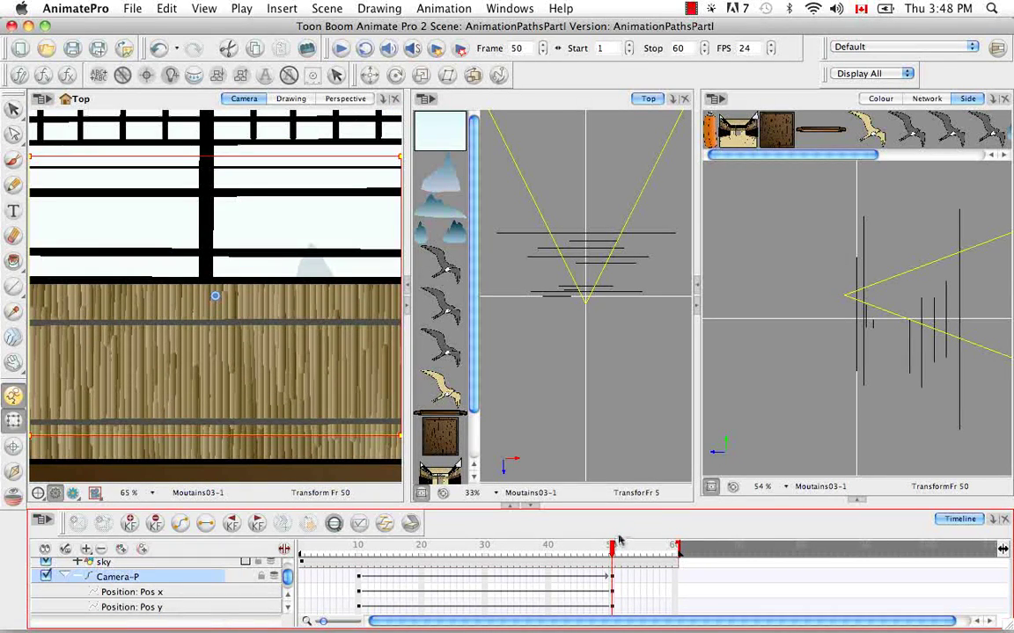
Step: Choose the drawing Select tool and select the Dojo layer
drag(13, 108, 37, 115)
click(276, 275)
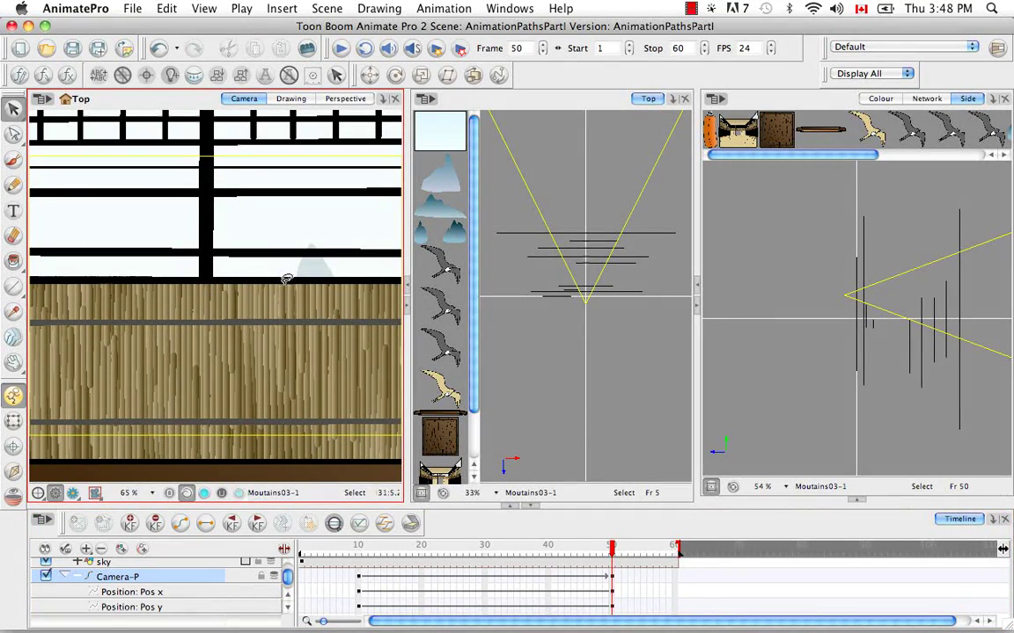
scroll(292, 597, up, 5)
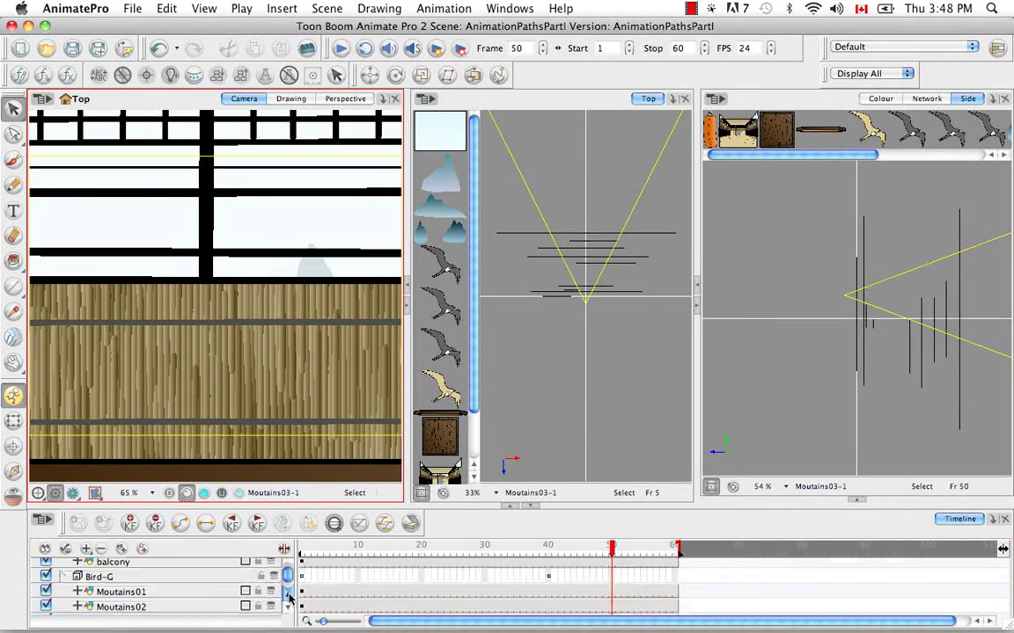
scroll(291, 597, up, 3)
click(106, 591)
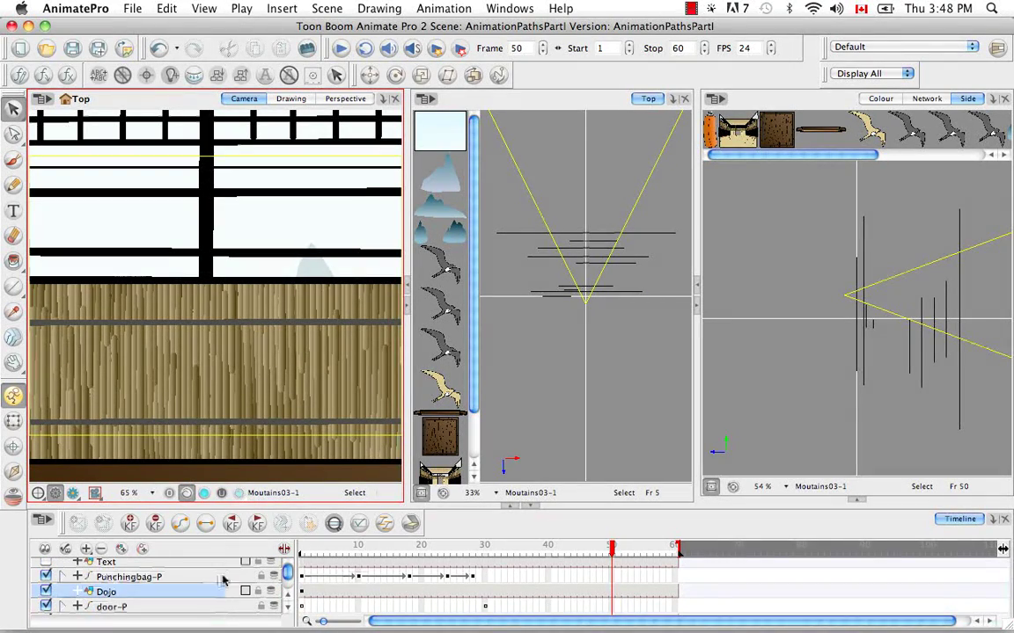
Step: Select the bamboo wall and move it right, then undo the move so it stays in place
click(280, 254)
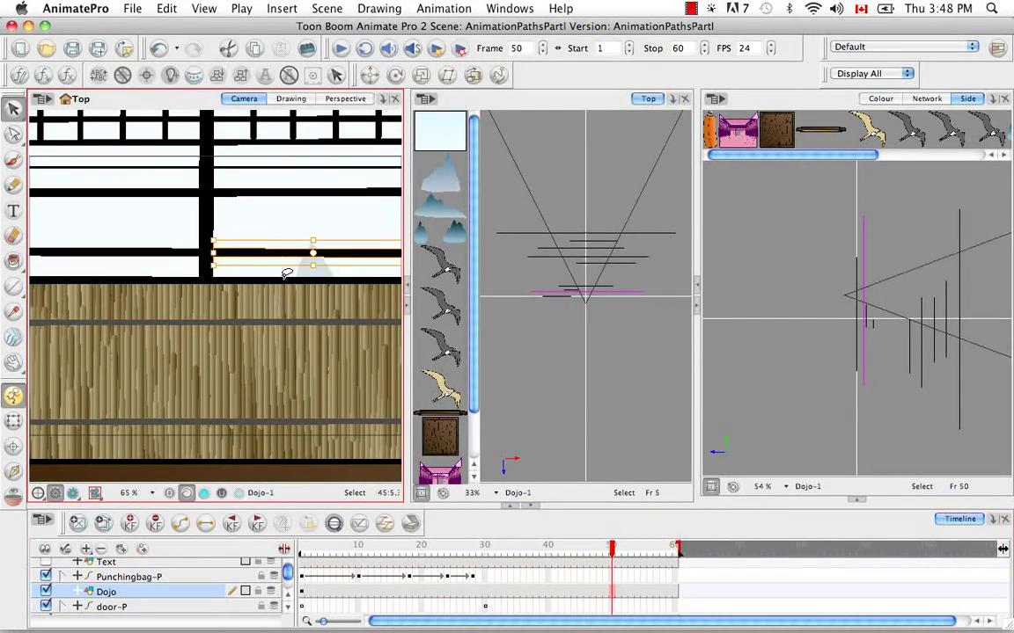
click(305, 282)
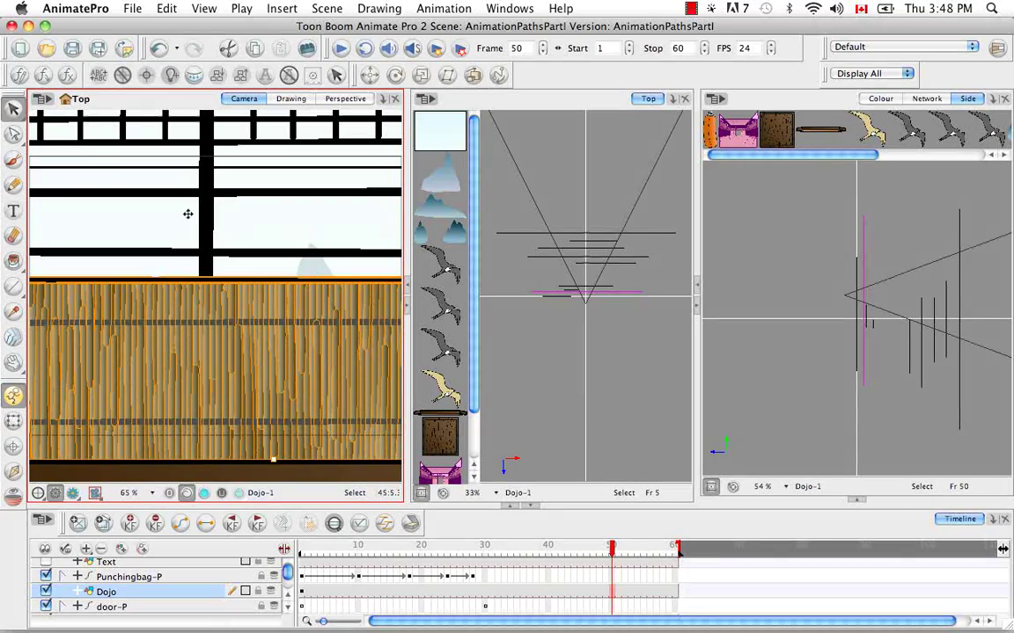
drag(190, 214, 244, 213)
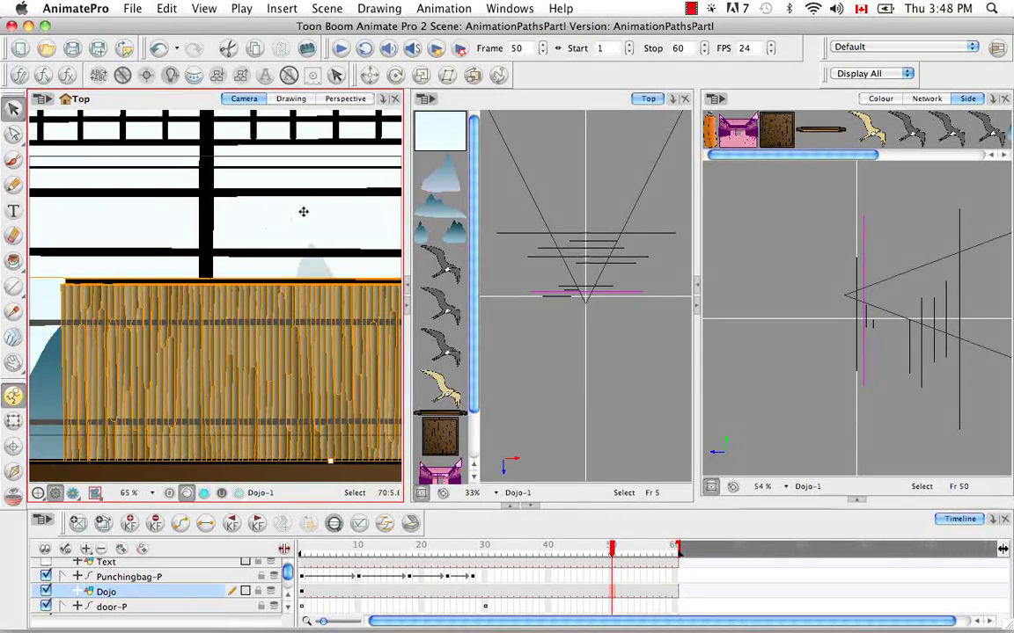
key(super+z)
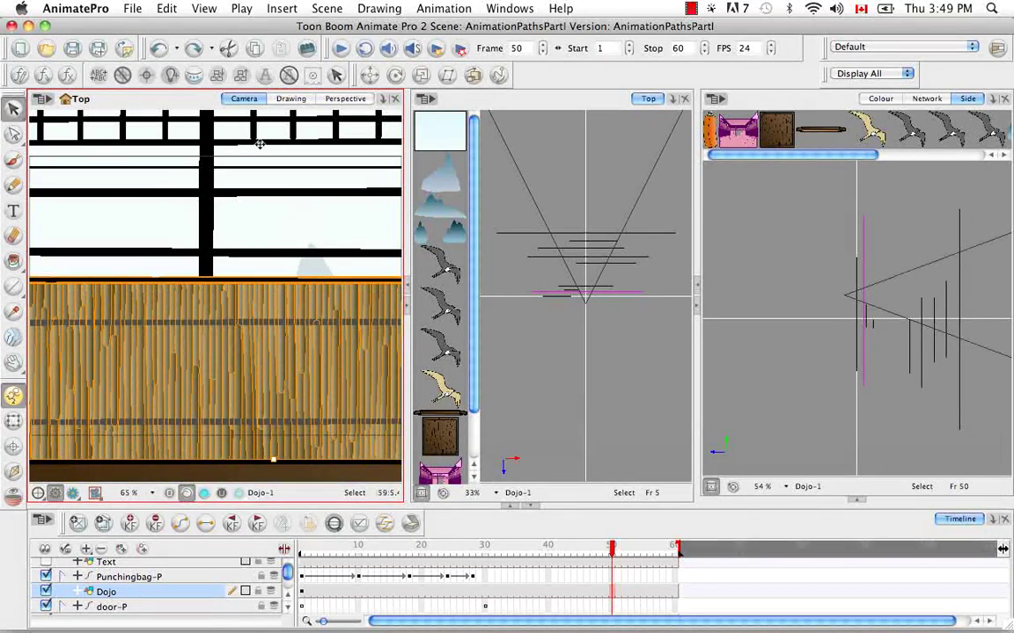
key(super+z)
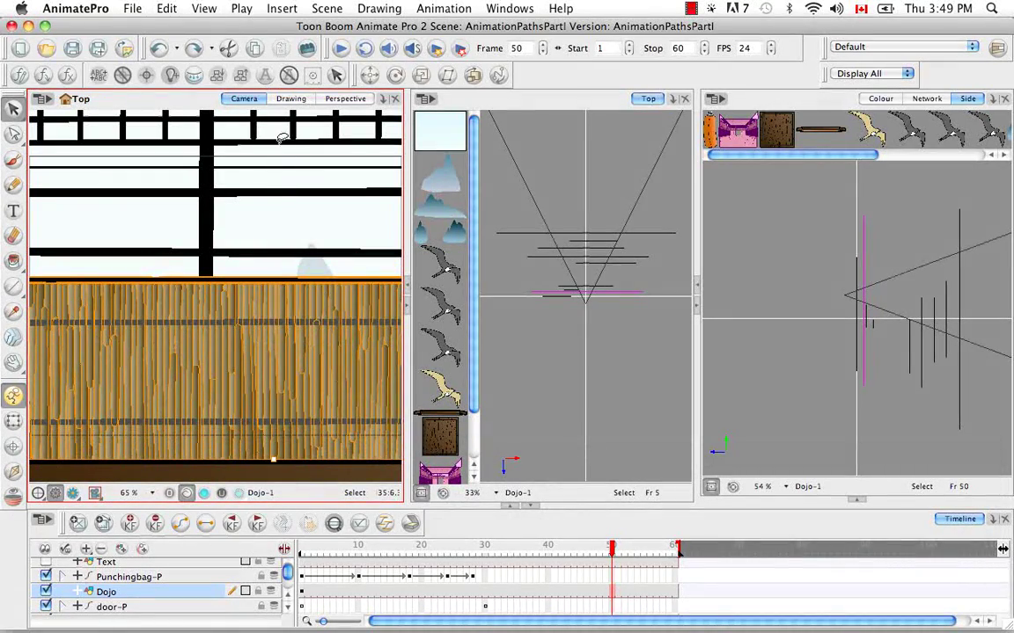
click(281, 138)
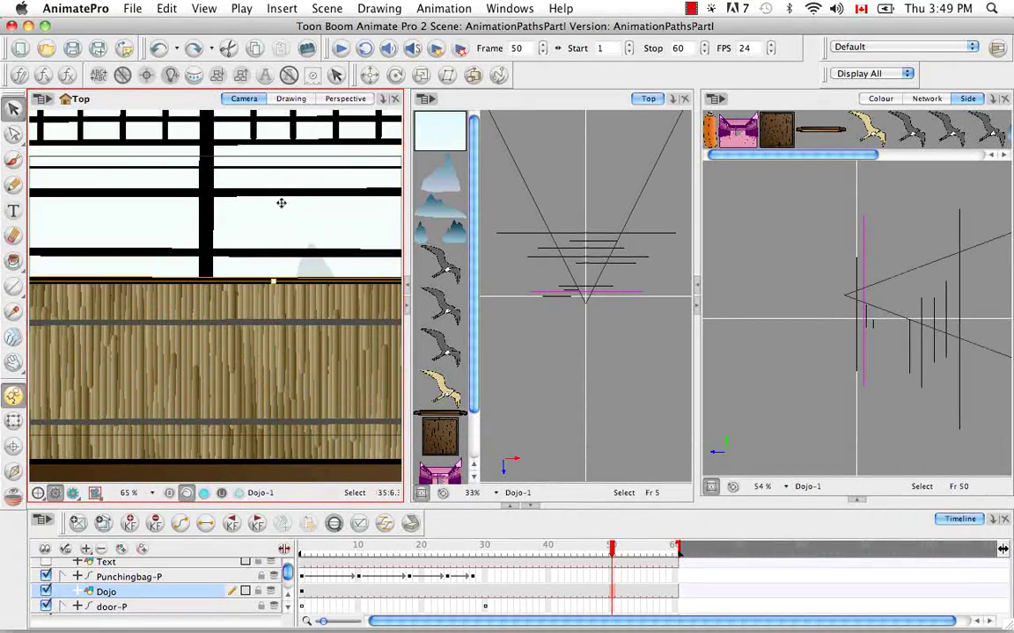
key(super+shift+z)
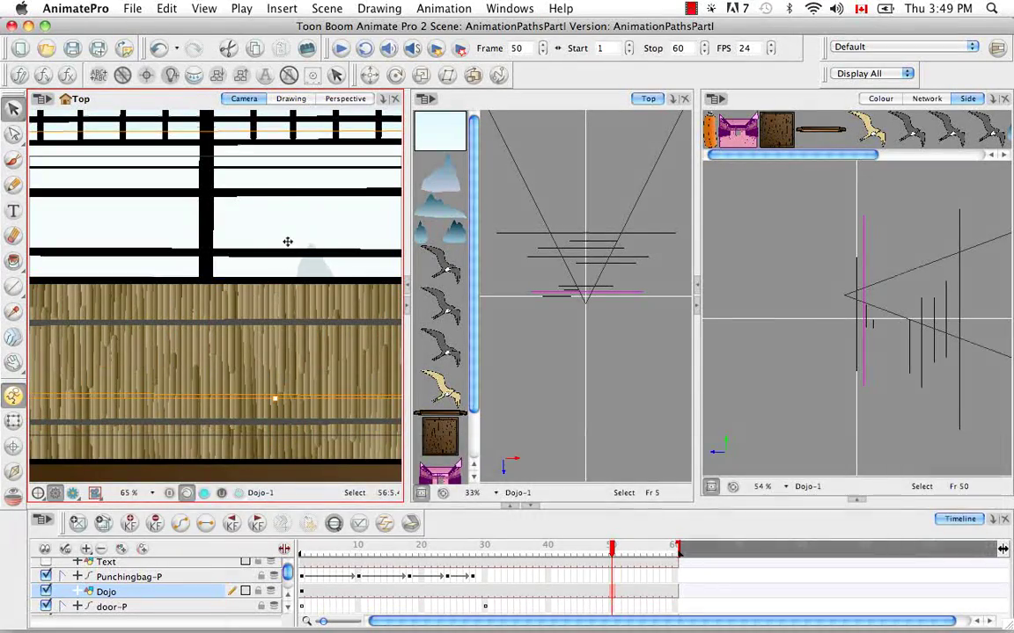
key(super+z)
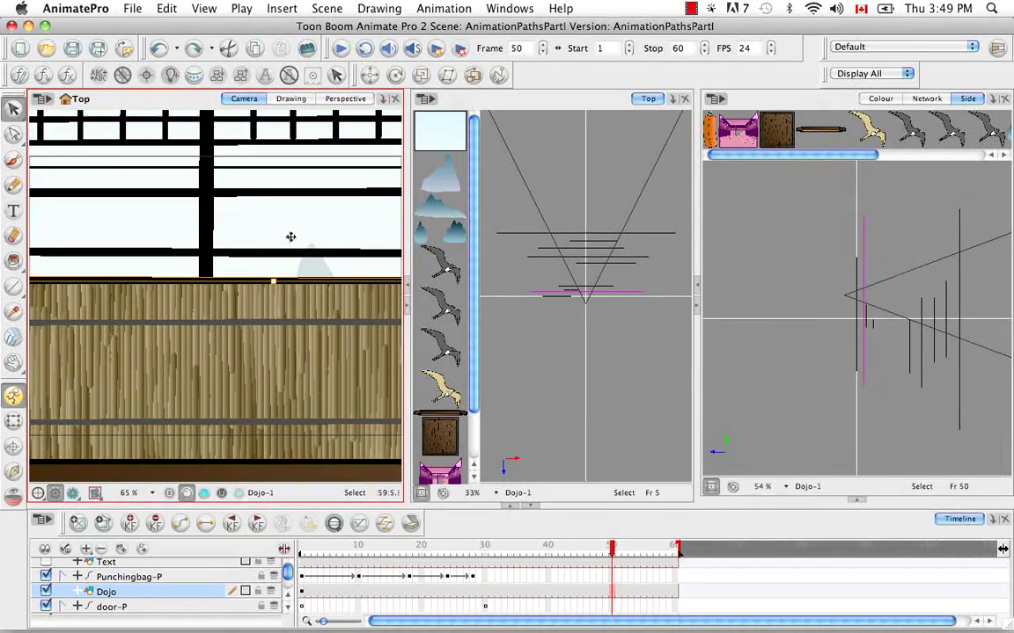
Step: Zoom out to 16.7% to show the whole dojo and select the wall drawing
key(super+minus)
key(super+minus)
key(super+minus)
key(super+minus)
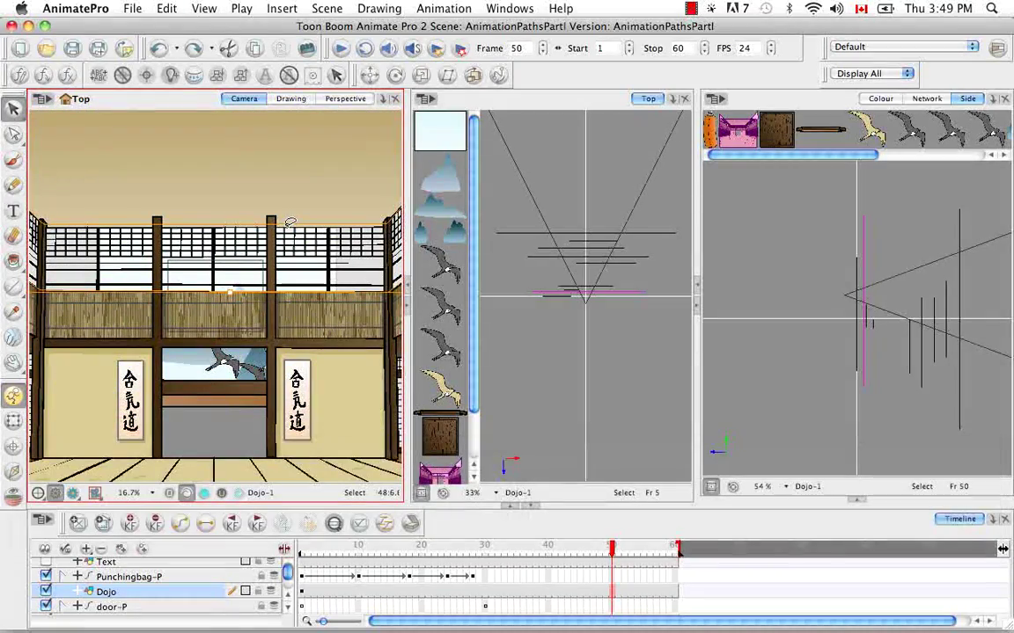
click(215, 339)
click(116, 384)
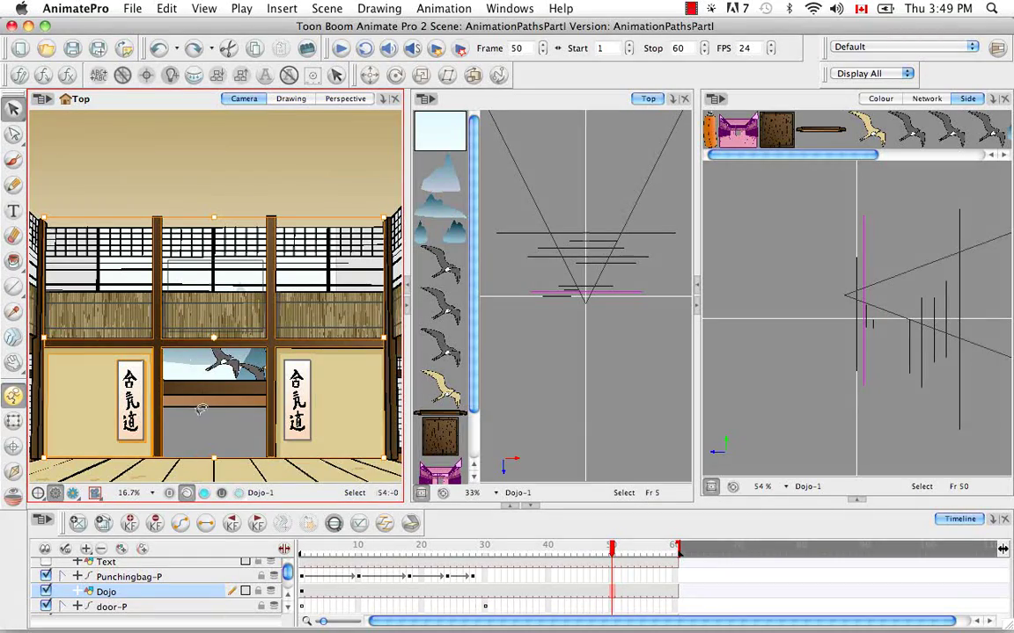
Step: Draw a horizontal line across the dojo window, then undo it after the hidden-stroke warning
click(181, 368)
click(13, 288)
click(51, 288)
drag(179, 428, 248, 429)
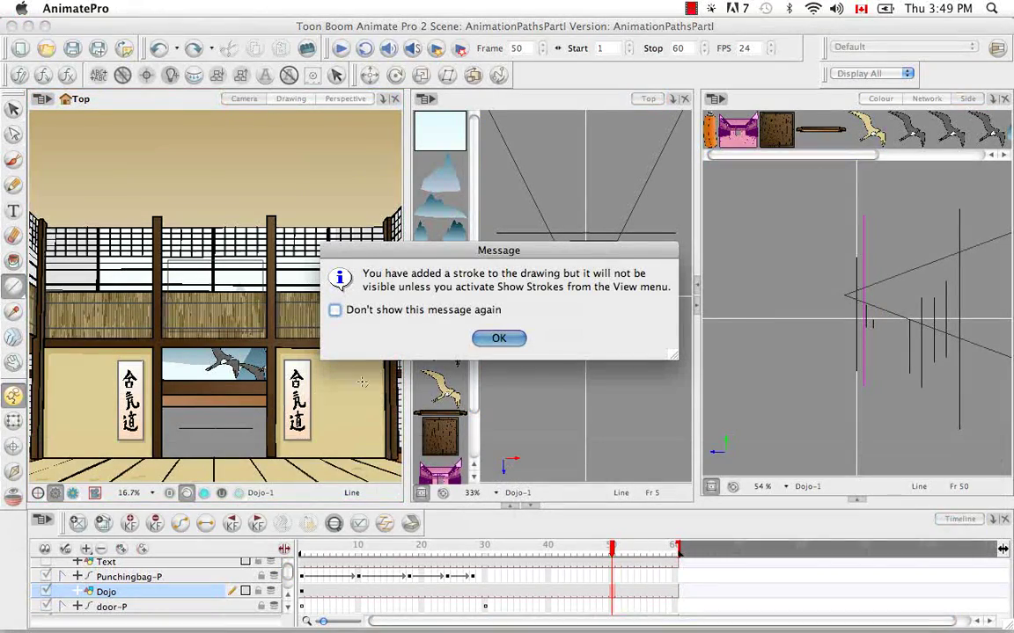
click(498, 338)
key(super+z)
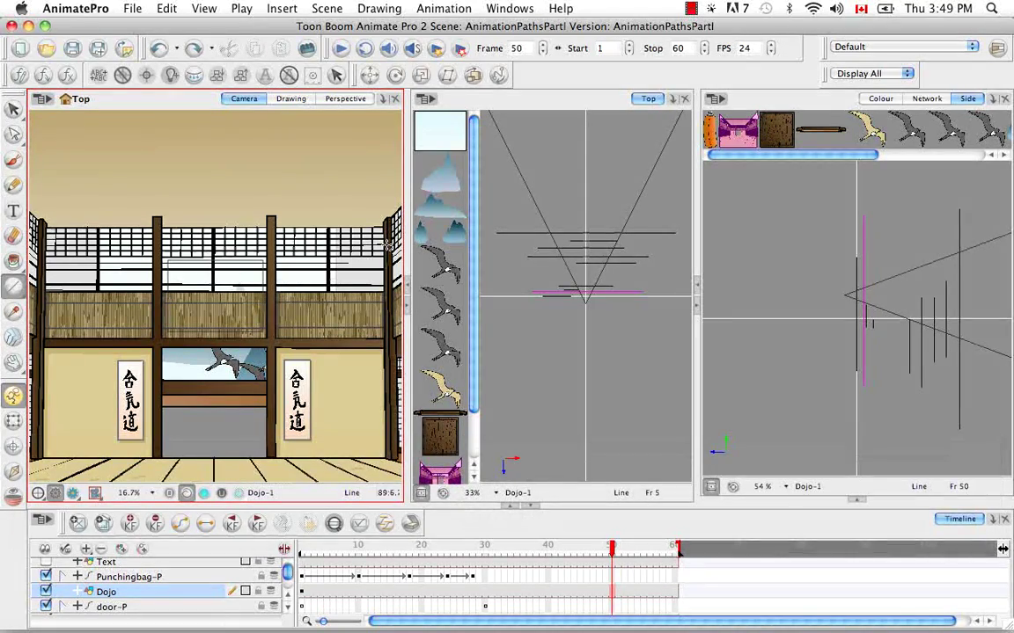
Step: Switch the line to the Pencil 5 preset (size 25) and redraw it across the window
click(856, 500)
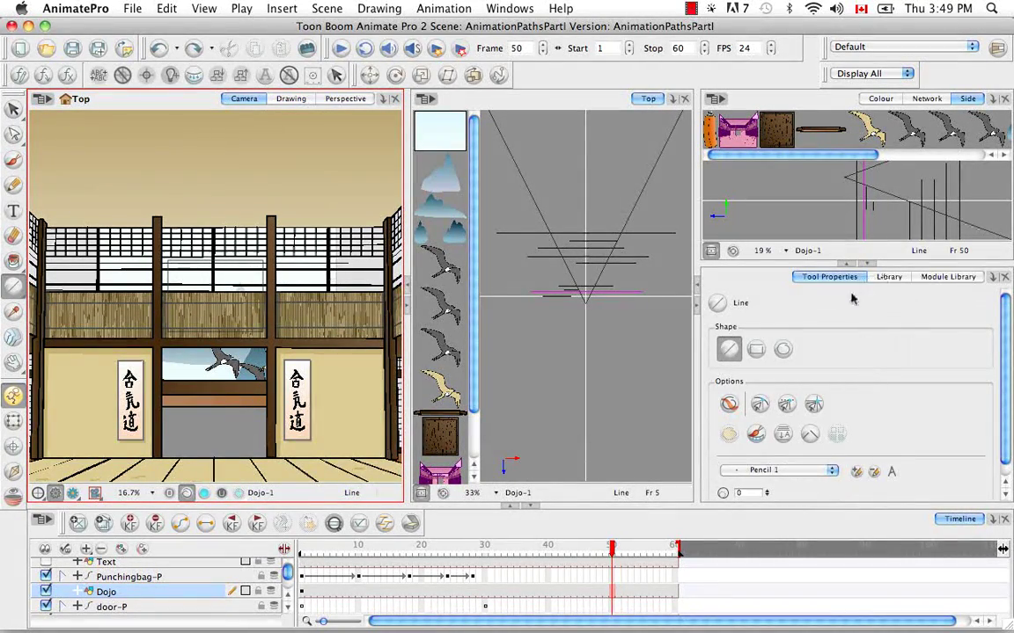
click(831, 470)
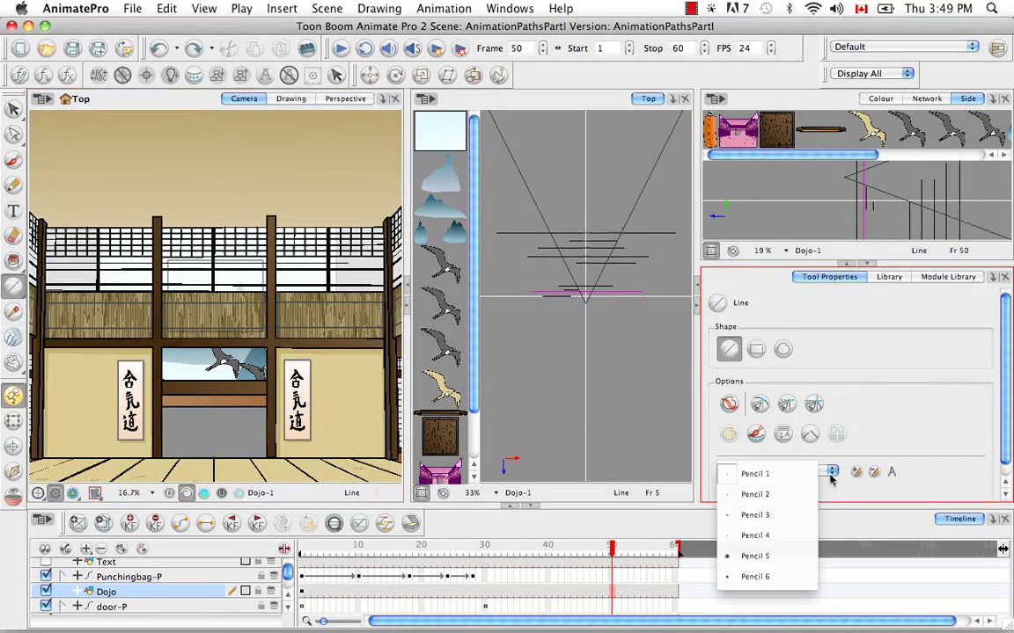
click(774, 555)
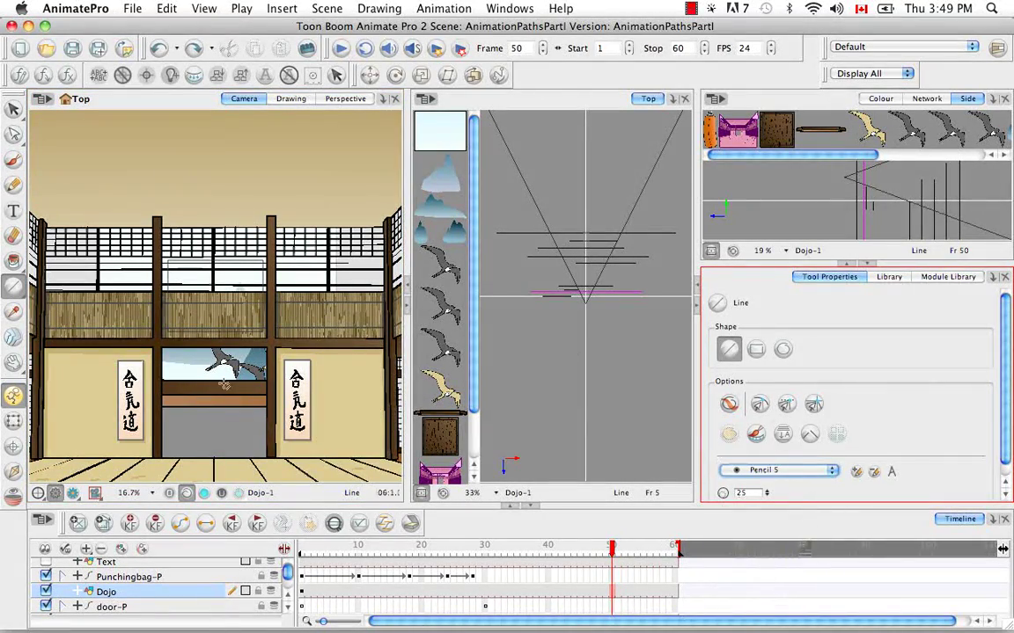
click(179, 427)
drag(178, 428, 249, 428)
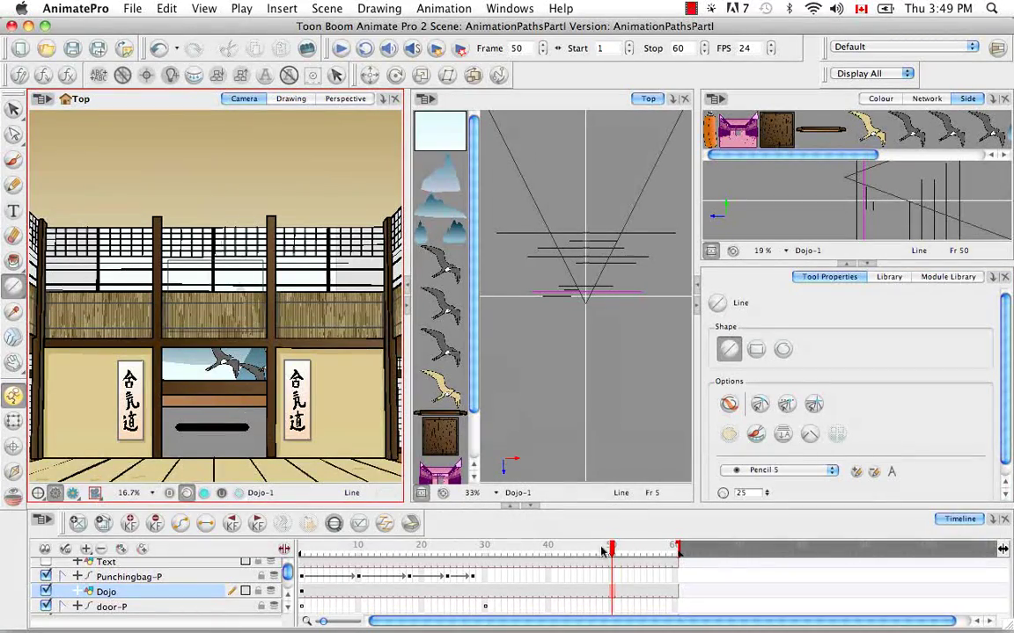
Step: Preview the thick line during the truck-in from frame 1, with the Camera view at 65%
drag(611, 549, 290, 554)
click(264, 449)
key(shift+m)
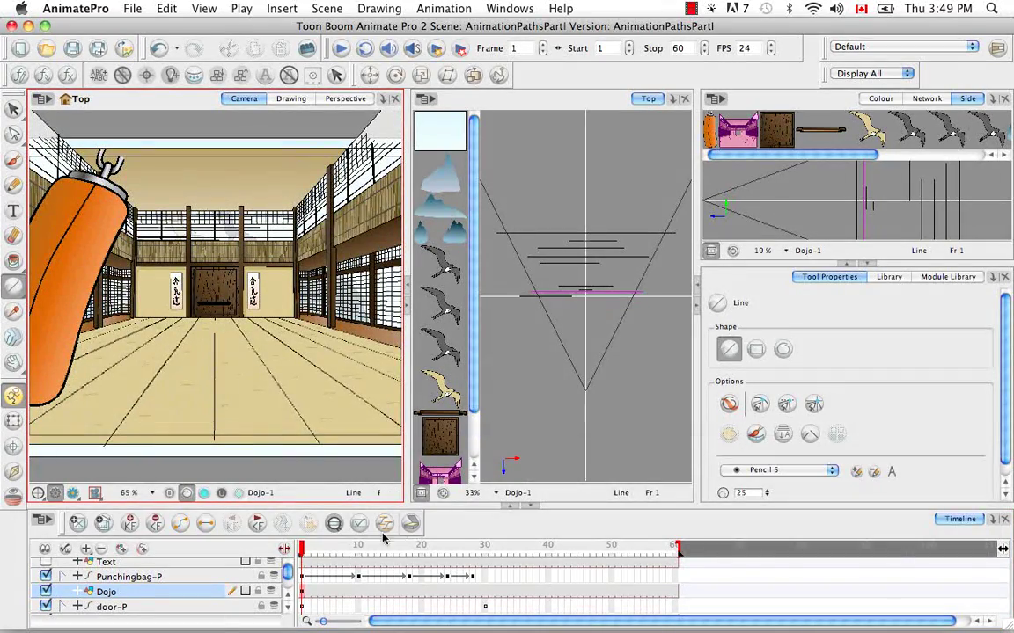
drag(303, 554, 563, 572)
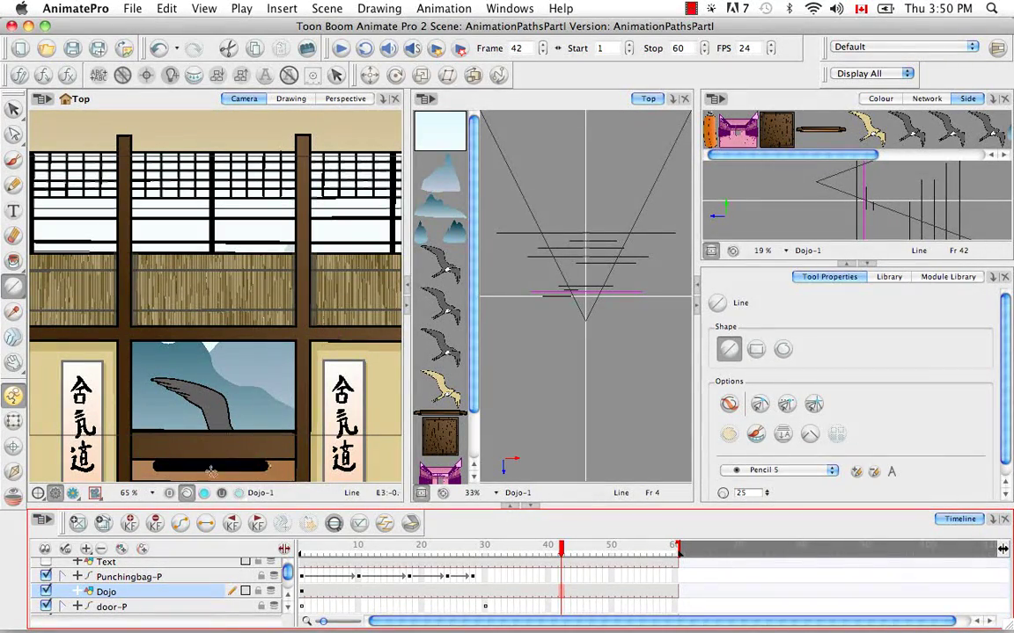
Step: Check Adjust Pencil Lines Thickness in the Dojo layer's Advanced properties for zoom-independent thickness
click(866, 264)
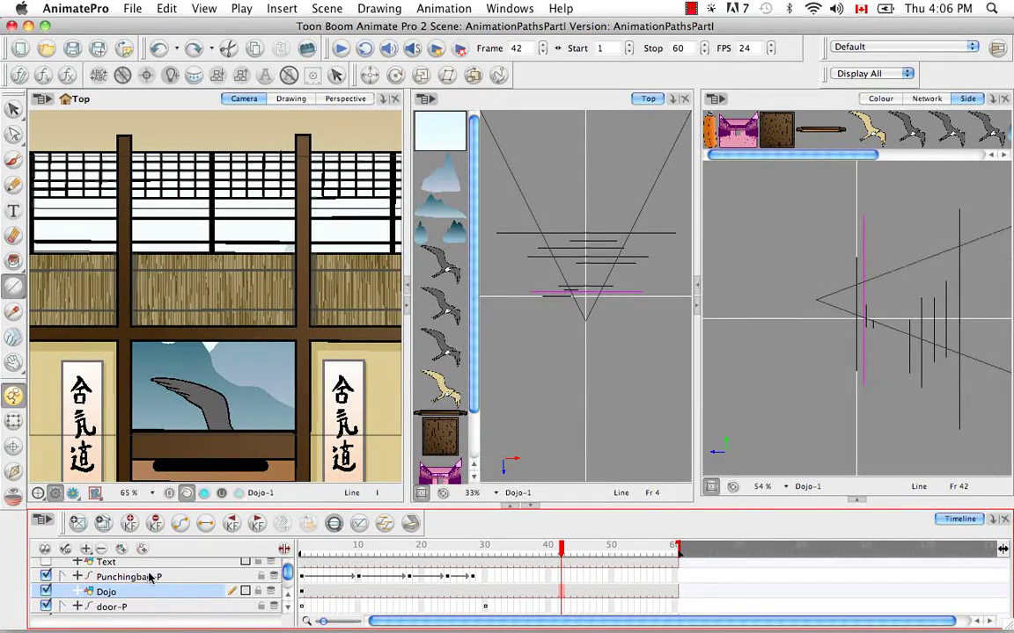
double_click(199, 596)
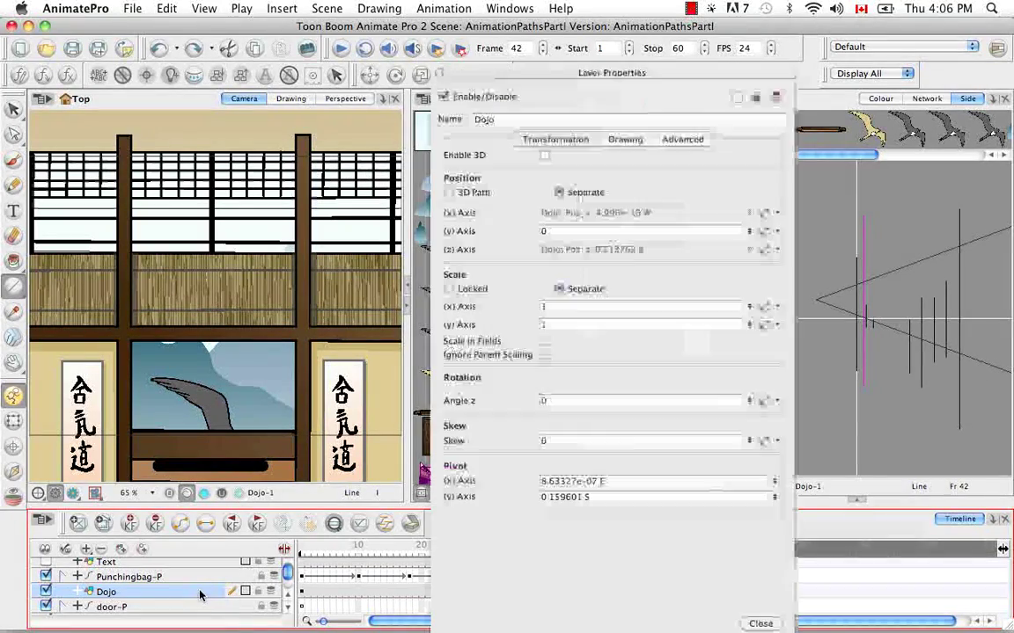
drag(677, 72, 578, 24)
click(576, 92)
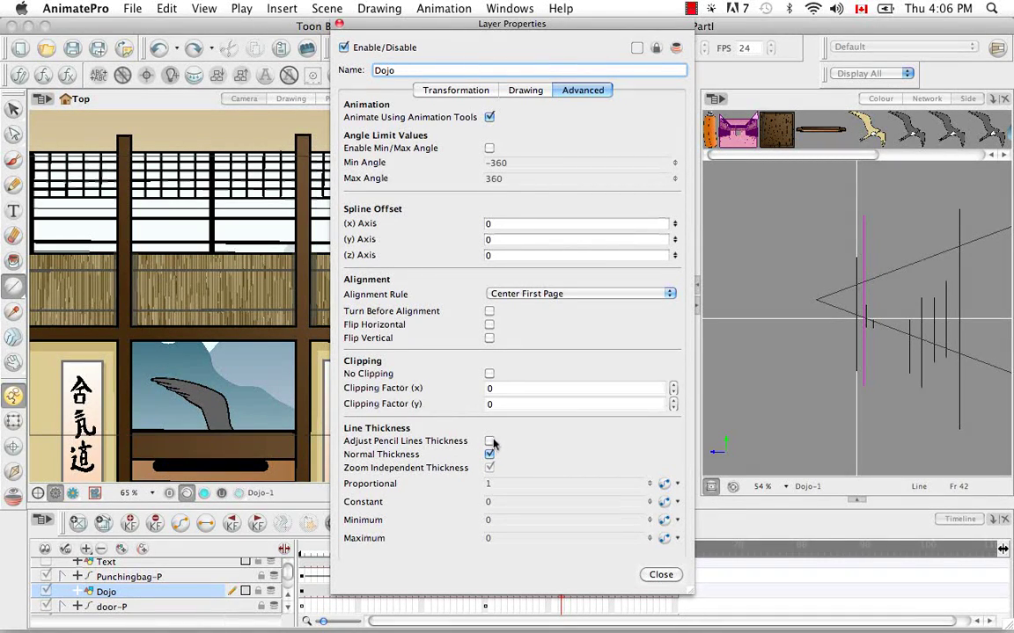
click(489, 442)
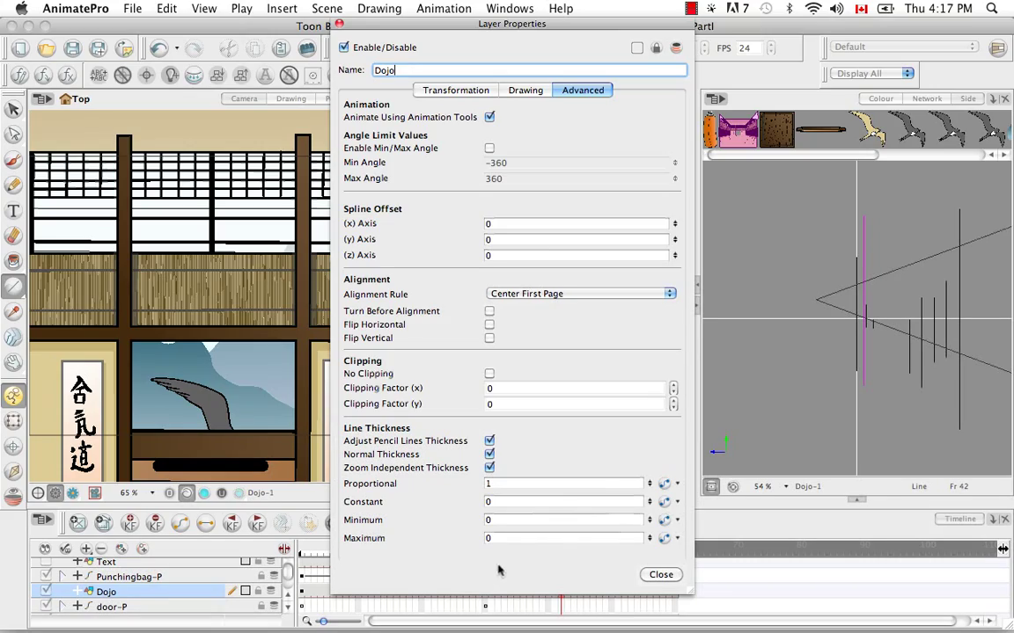
Step: Close the layer properties, then select and delete the thick black line across the window
click(661, 574)
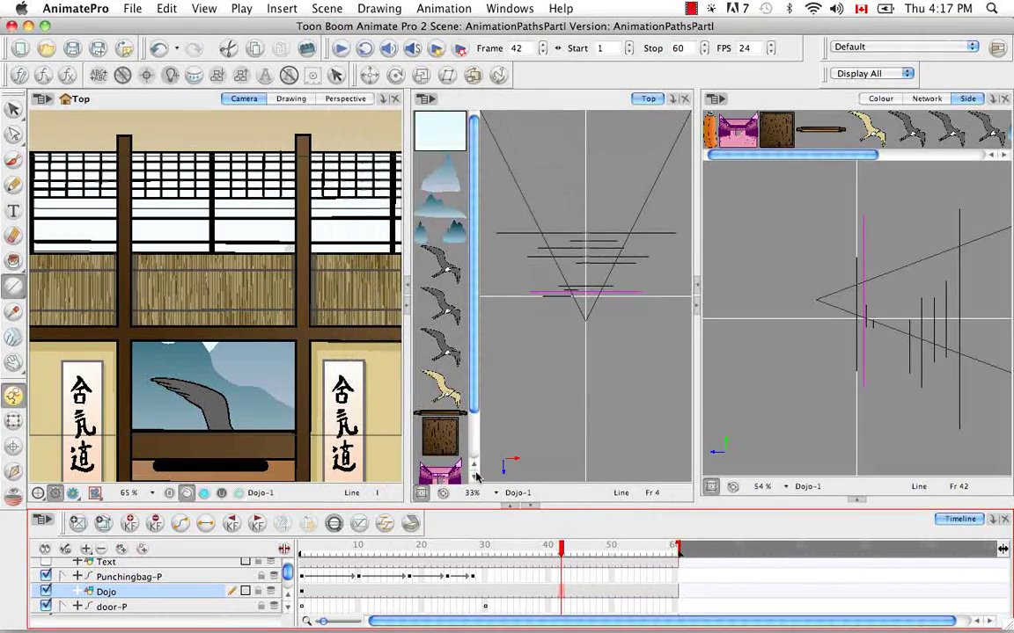
click(13, 109)
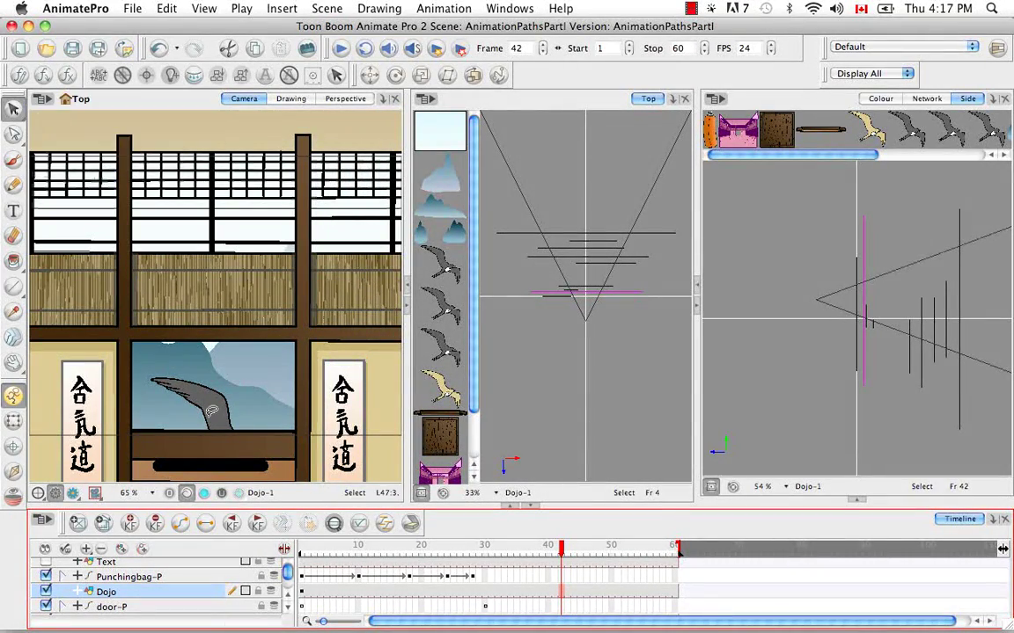
click(213, 445)
key(BackSpace)
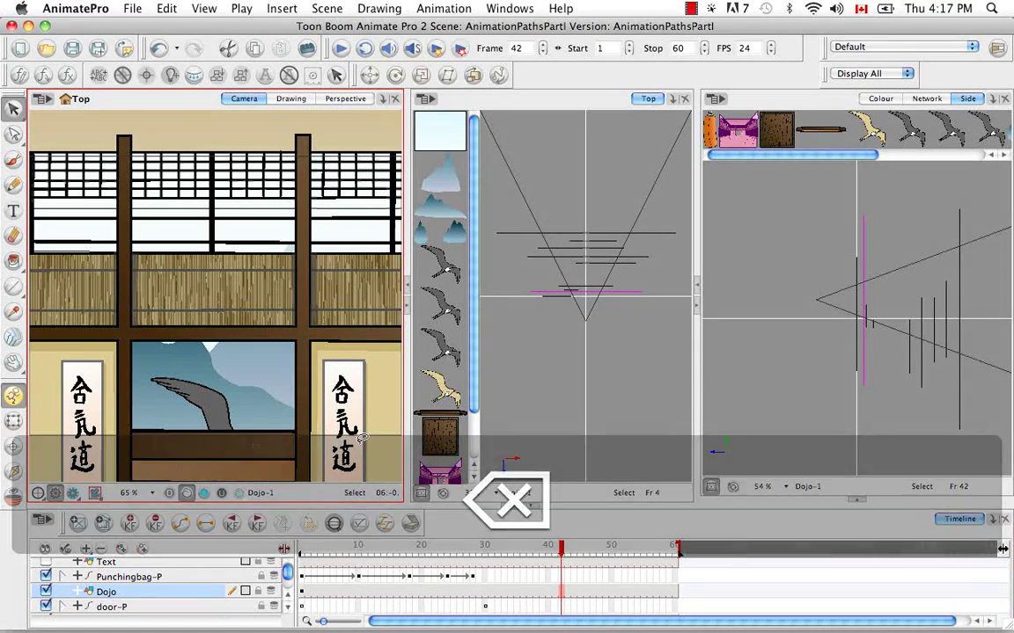